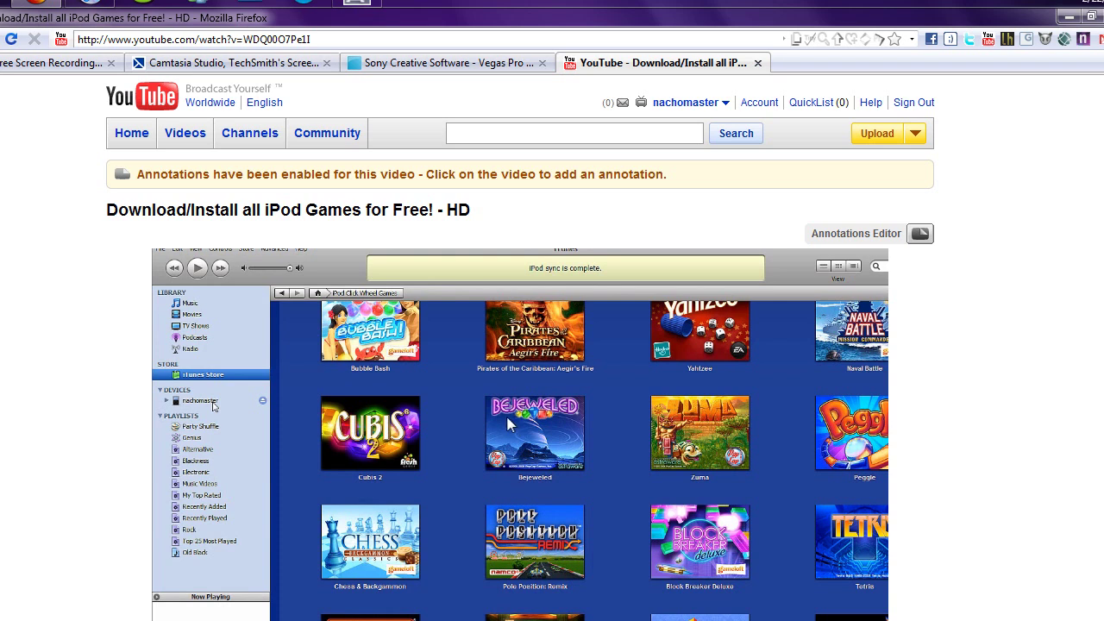
Pause the YouTube iPod games video at 0:34, then minimize Firefox
{"action": "scroll", "coordinate": [523, 427], "scroll_direction": "down", "scroll_amount": 3}
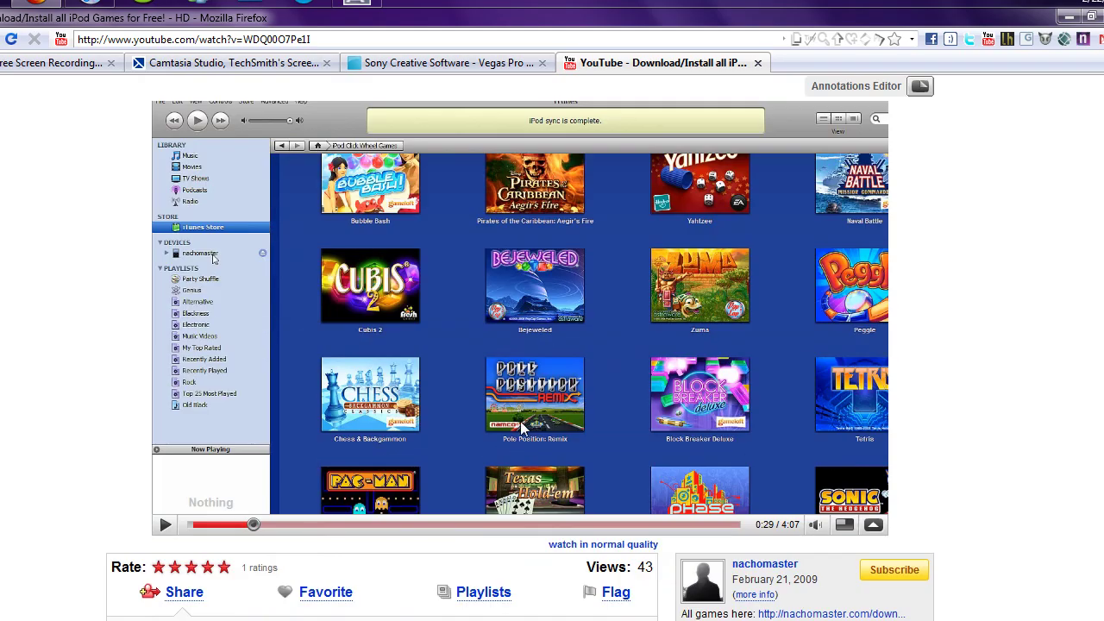
{"action": "scroll", "coordinate": [483, 440], "scroll_direction": "up", "scroll_amount": 2}
{"action": "scroll", "coordinate": [431, 457], "scroll_direction": "down", "scroll_amount": 3}
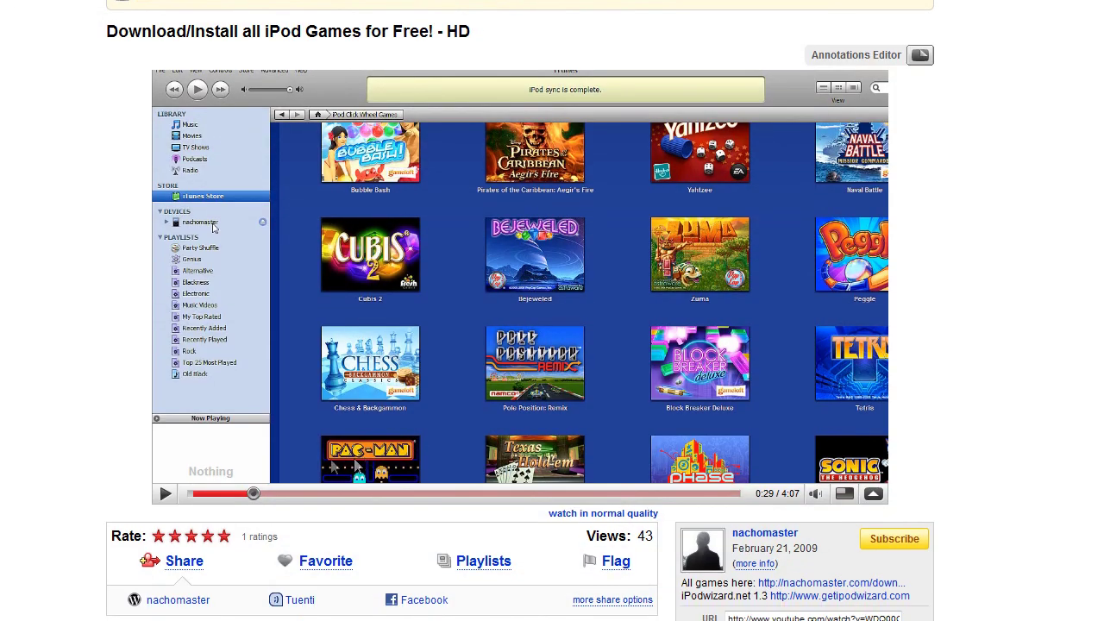
{"action": "scroll", "coordinate": [356, 467], "scroll_direction": "left", "scroll_amount": 2}
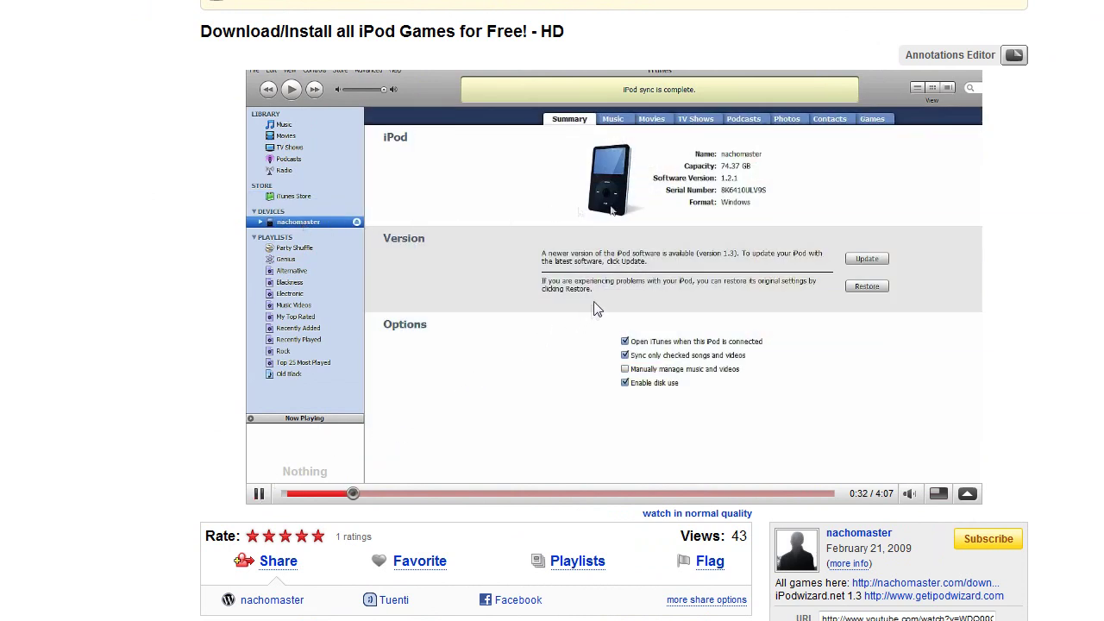
{"action": "left_click", "coordinate": [260, 496]}
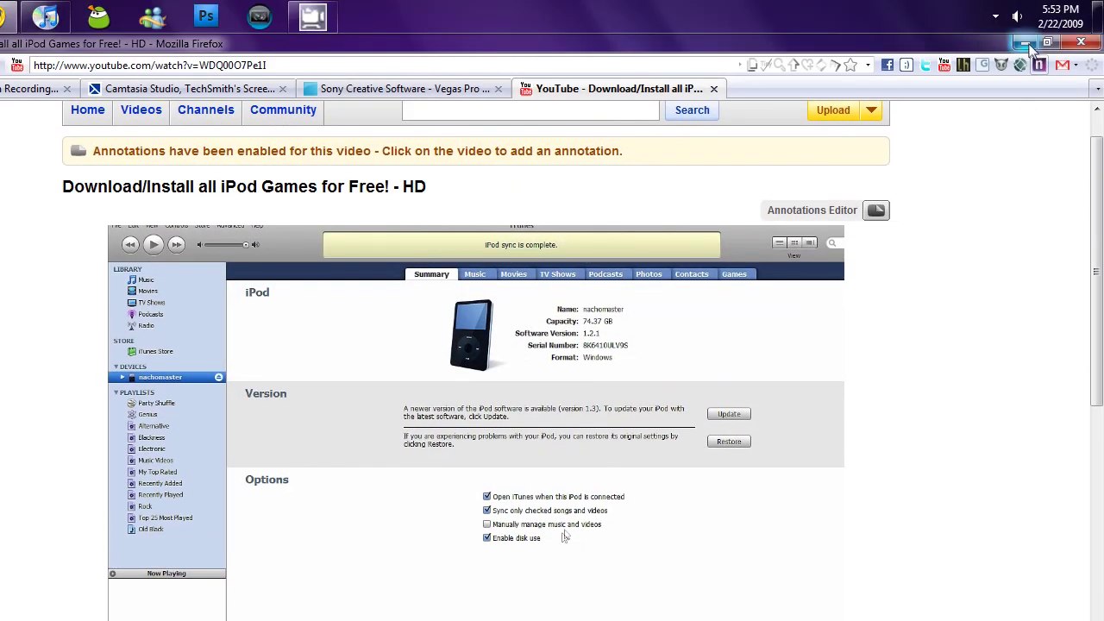
{"action": "left_click", "coordinate": [1027, 44]}
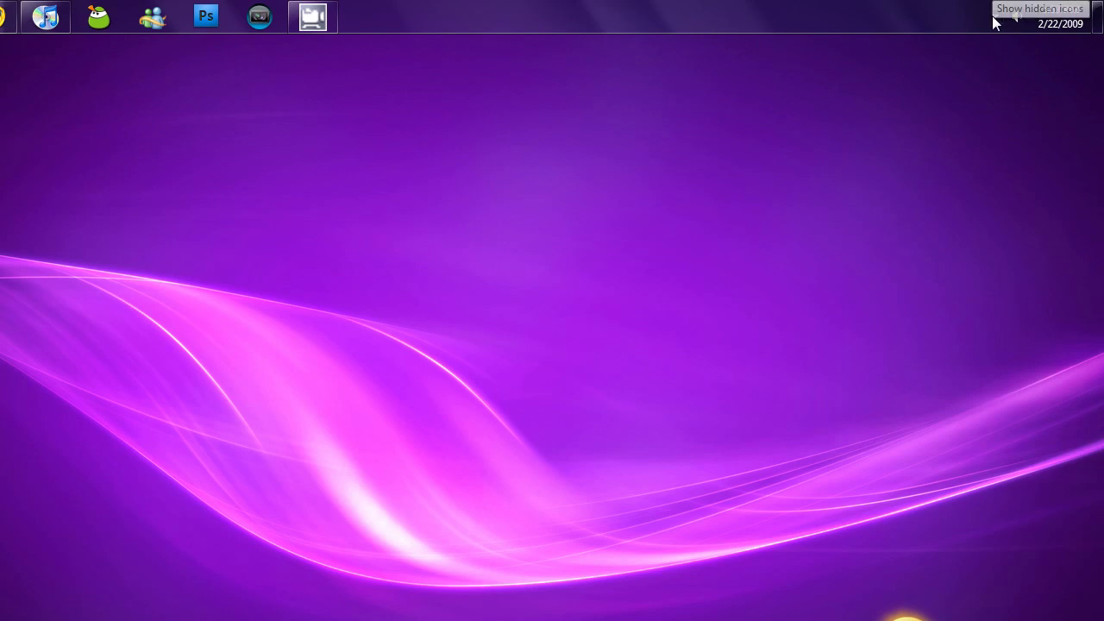
Restore the CamStudio recorder from the notification area and shift its window right
{"action": "left_click", "coordinate": [996, 17]}
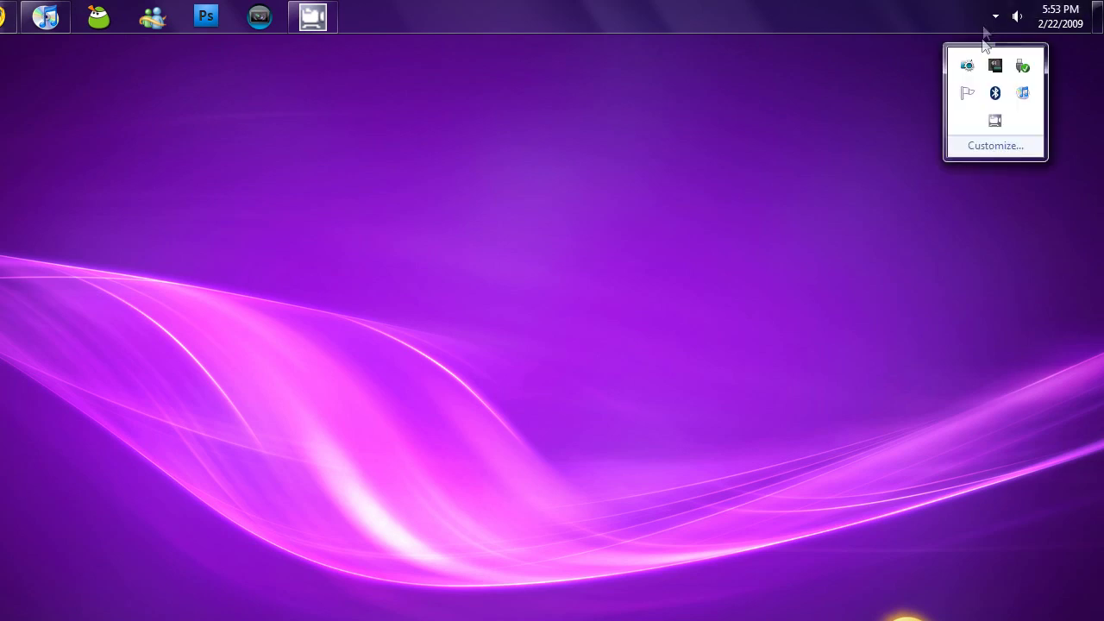
{"action": "left_click", "coordinate": [996, 123]}
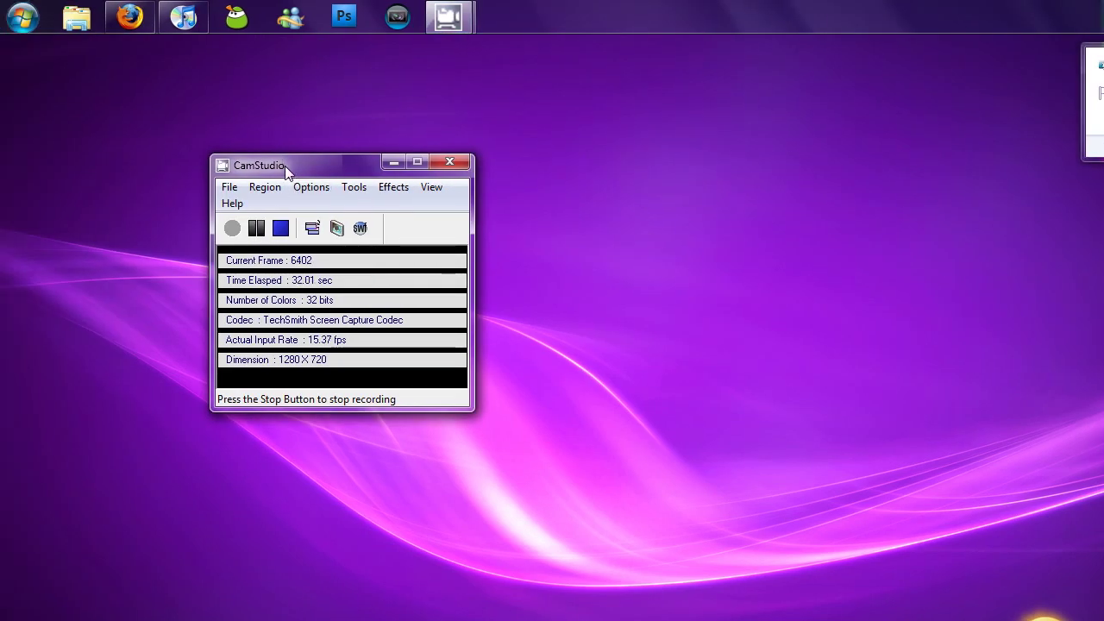
{"action": "left_click_drag", "start_coordinate": [285, 169], "coordinate": [396, 164]}
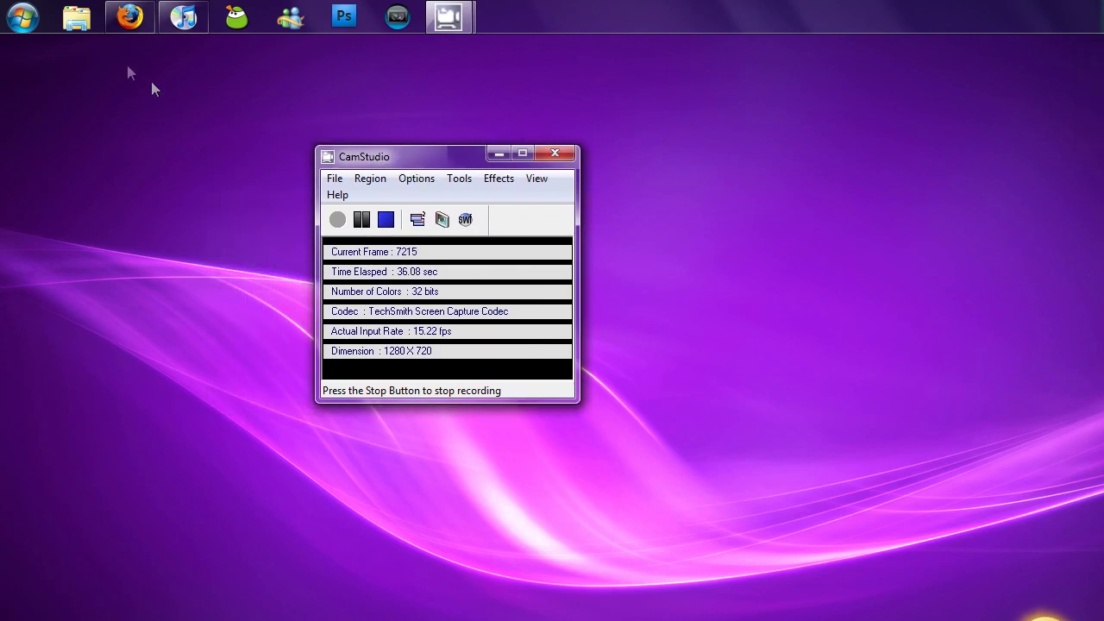
Show the camstudio.org tab in Firefox, toggling full-screen view on and off with F11
{"action": "left_click", "coordinate": [129, 17]}
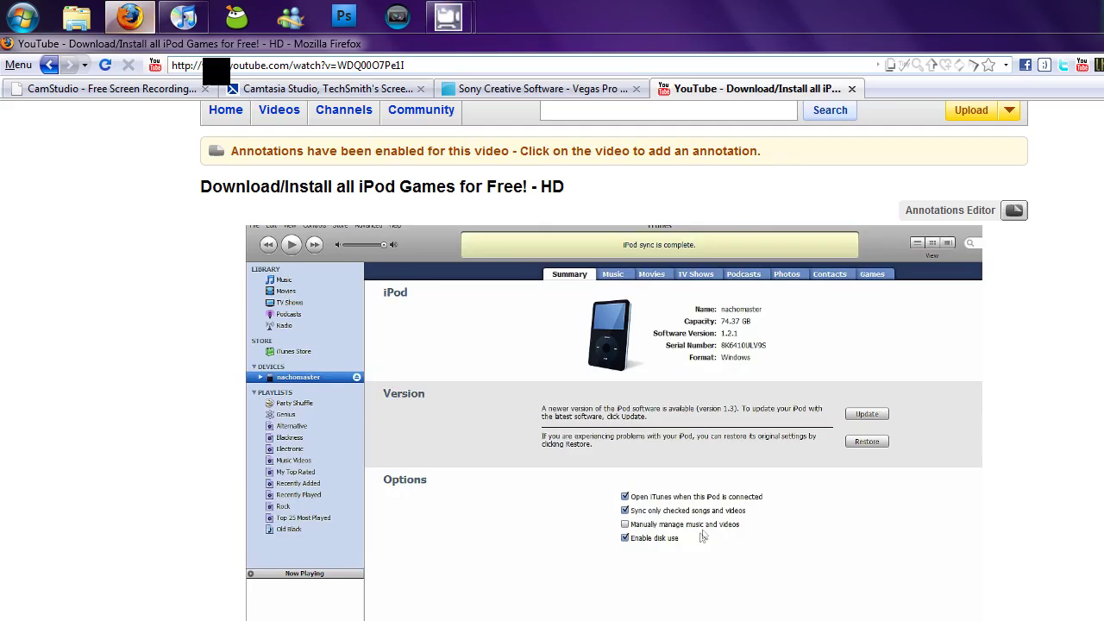
{"action": "left_click", "coordinate": [138, 89]}
{"action": "left_click", "coordinate": [281, 65]}
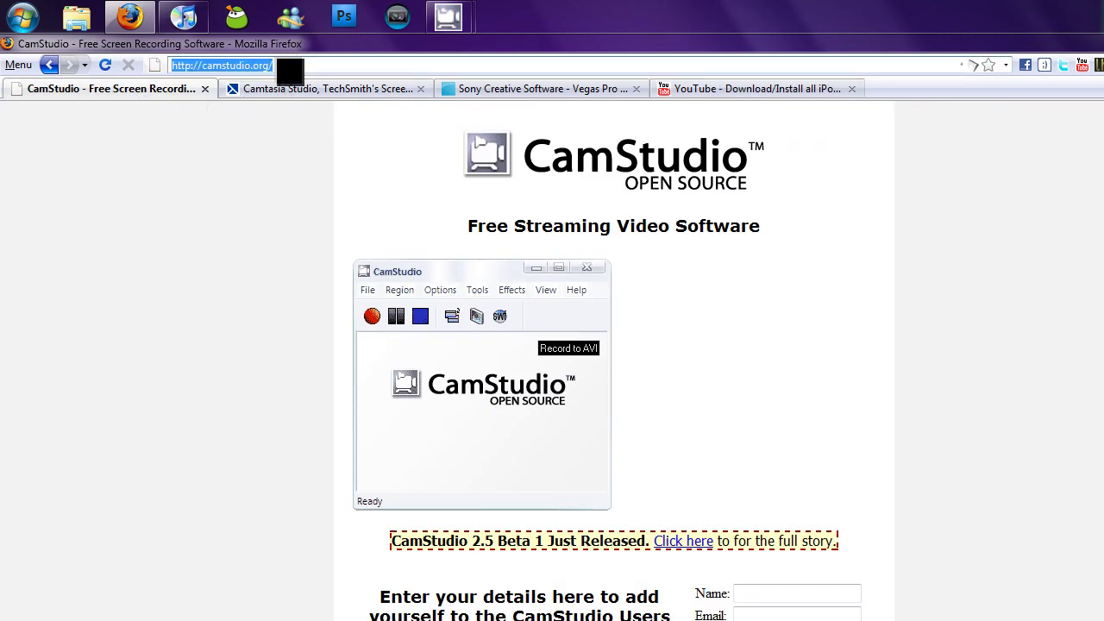
{"action": "key", "text": "F11"}
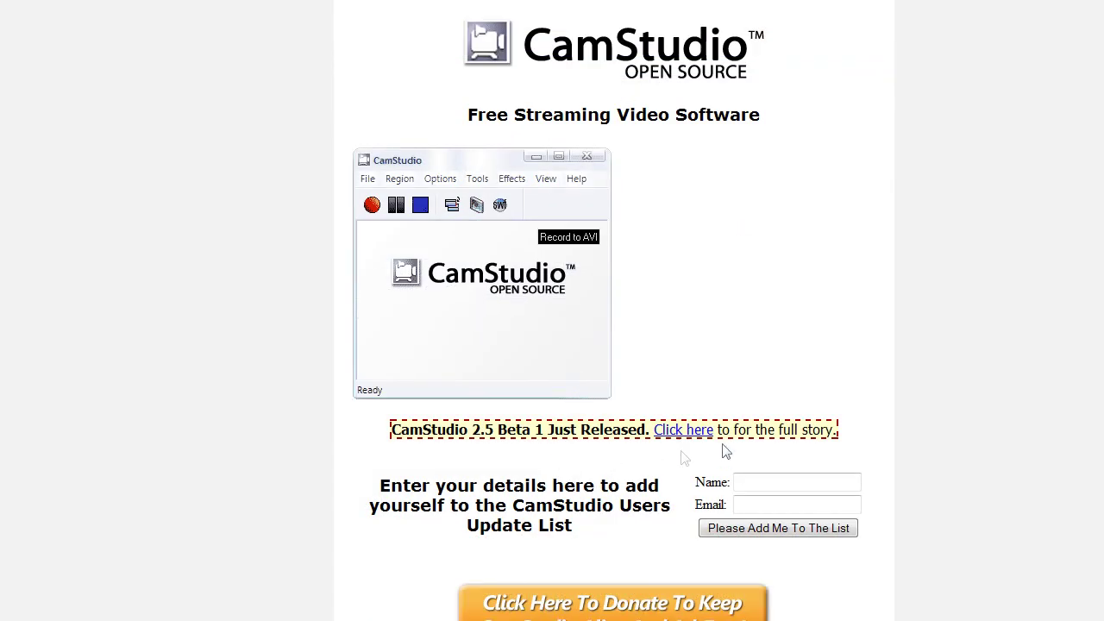
{"action": "key", "text": "F11"}
Stop the CamStudio recording and review the fixed region settings without changes
{"action": "left_click", "coordinate": [1023, 45]}
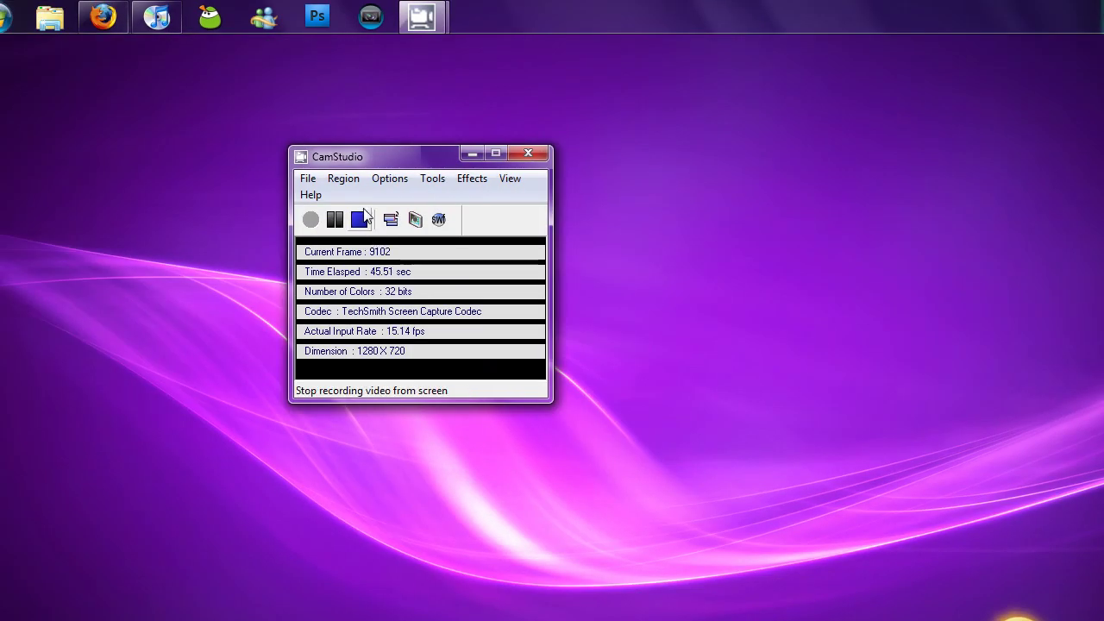
{"action": "left_click", "coordinate": [360, 217]}
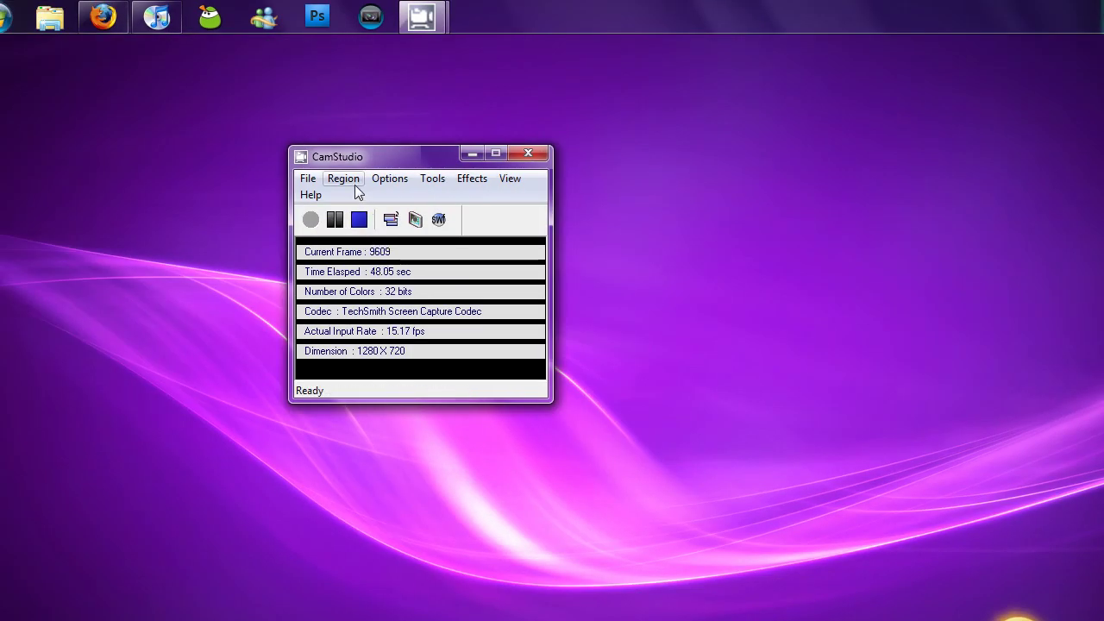
{"action": "left_click", "coordinate": [351, 185]}
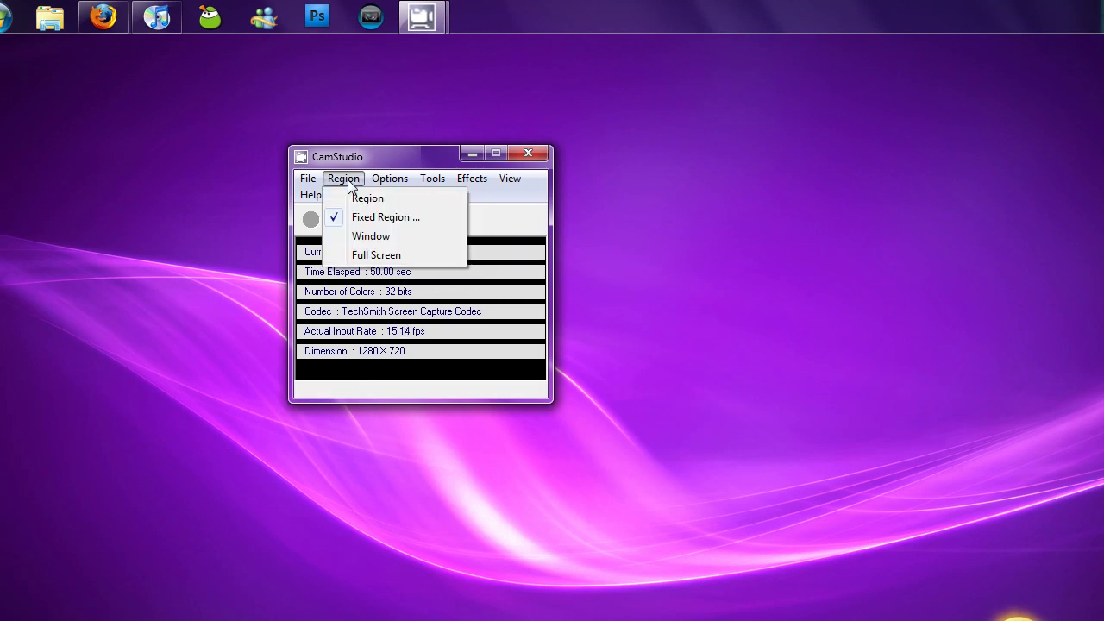
{"action": "left_click", "coordinate": [371, 218]}
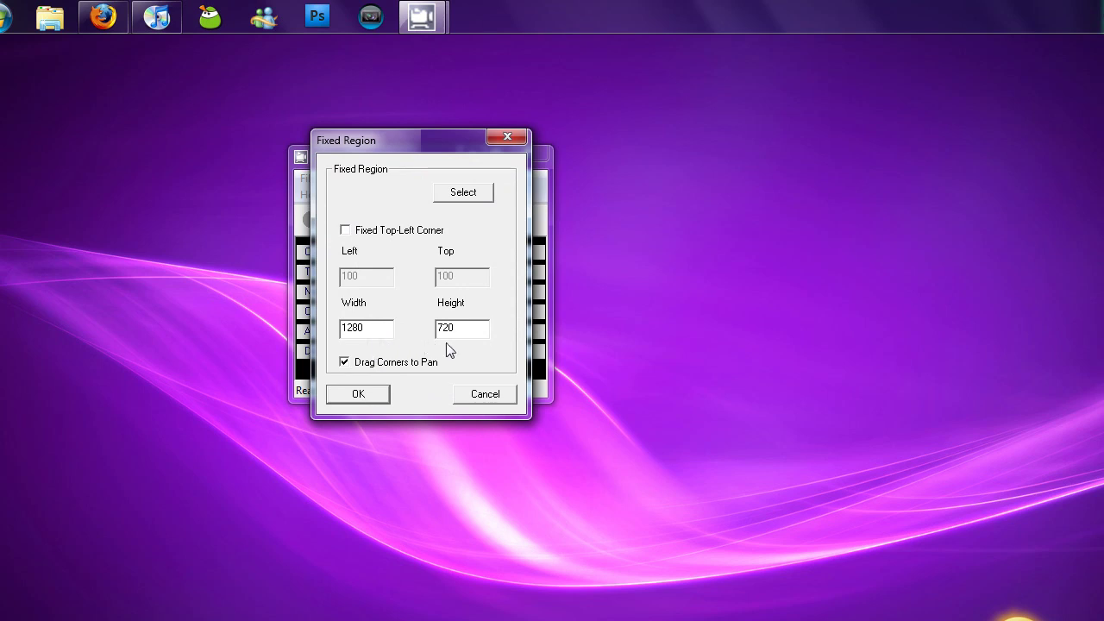
{"action": "left_click", "coordinate": [497, 401]}
Review the video options (TechSmith codec, quality 100, 200 fps), then minimize CamStudio
{"action": "left_click", "coordinate": [393, 179]}
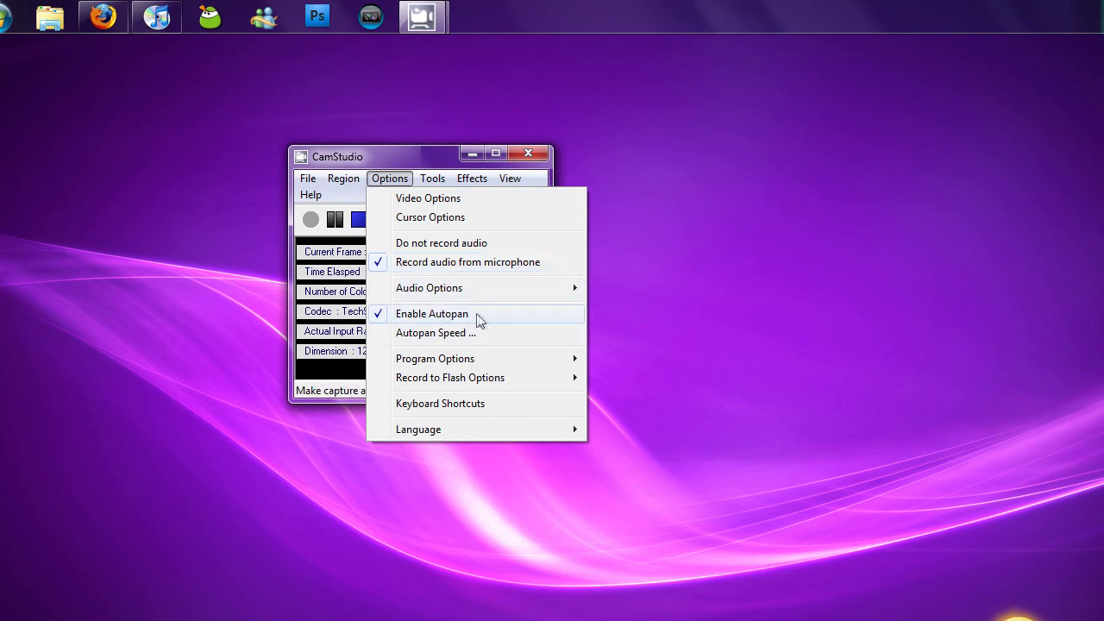
{"action": "left_click", "coordinate": [452, 201]}
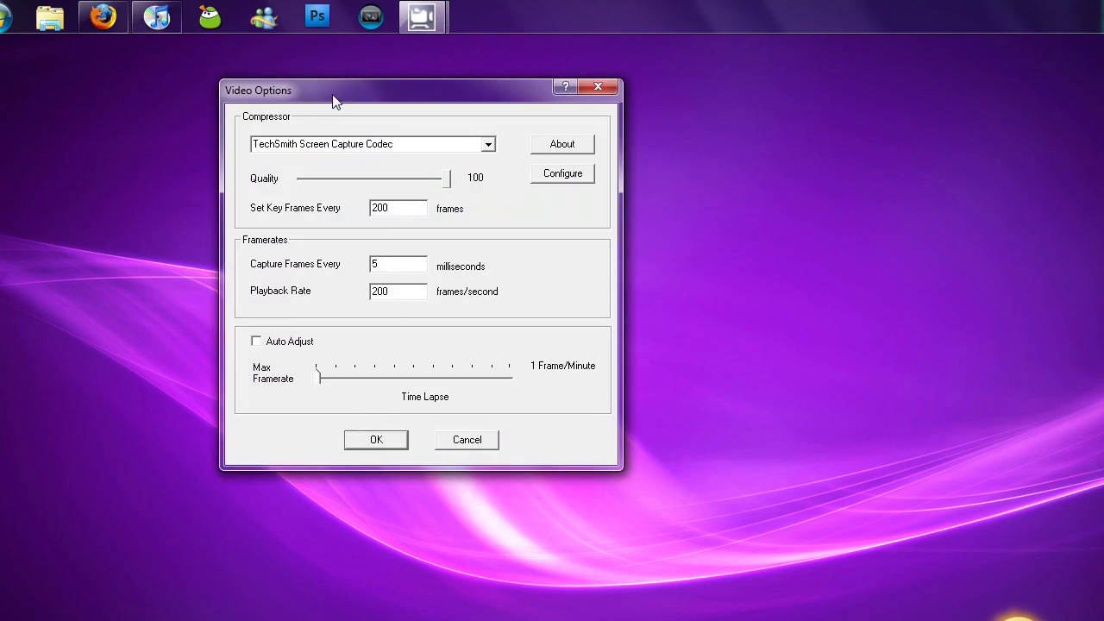
{"action": "left_click_drag", "start_coordinate": [335, 101], "coordinate": [390, 136]}
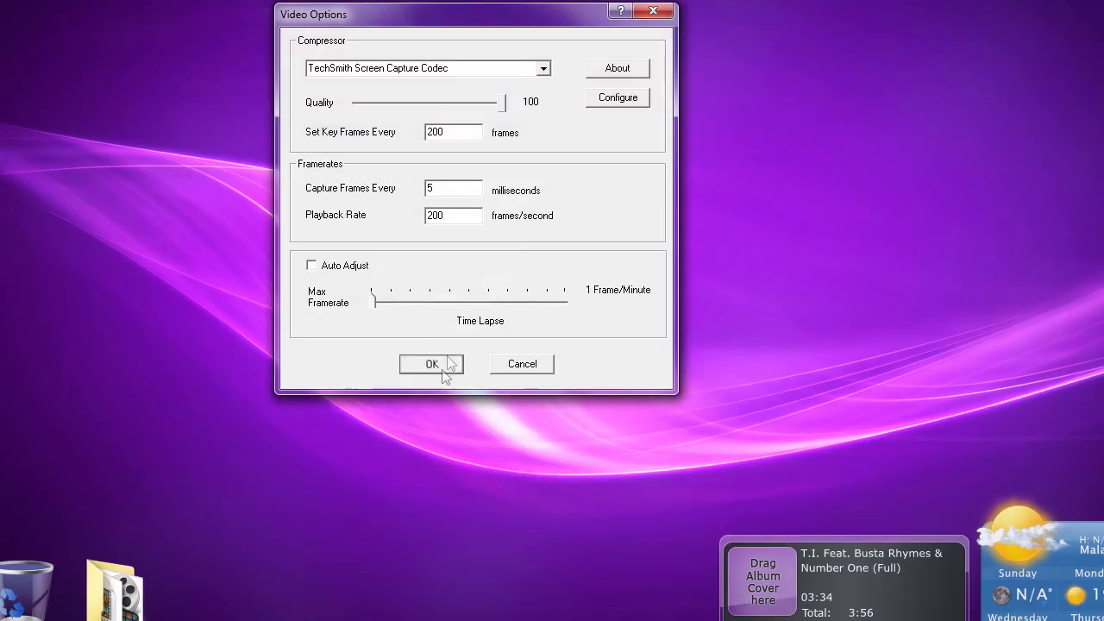
{"action": "left_click", "coordinate": [454, 472]}
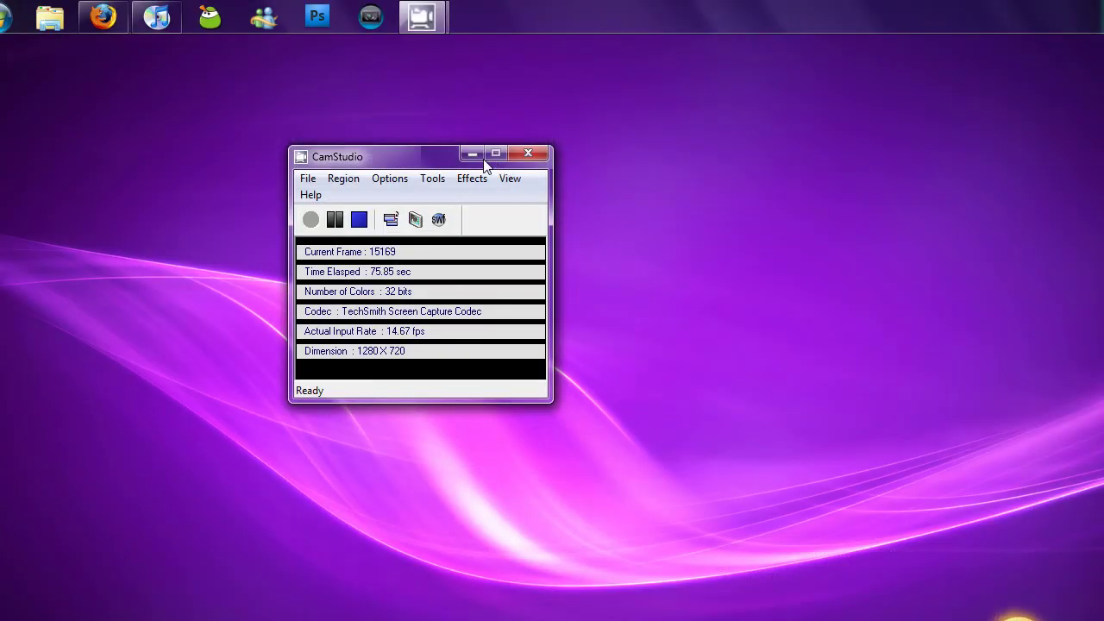
{"action": "left_click", "coordinate": [474, 155]}
Expand the Camtasia Studio 6 folder in the Start menu's program list
{"action": "left_click", "coordinate": [21, 17]}
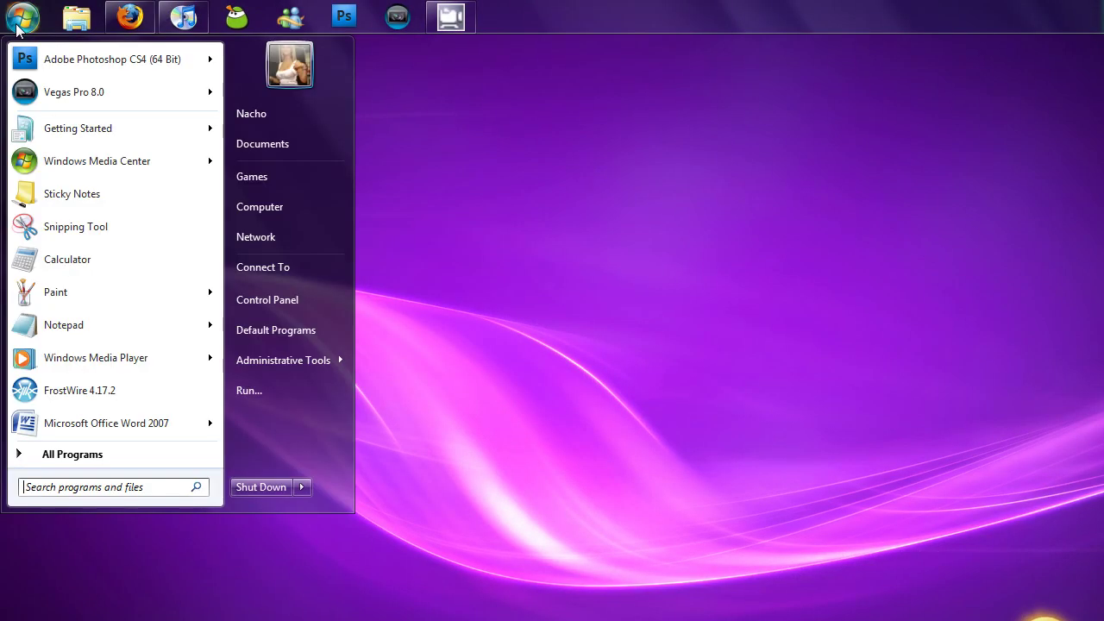
{"action": "left_click", "coordinate": [107, 458]}
{"action": "left_click", "coordinate": [92, 382]}
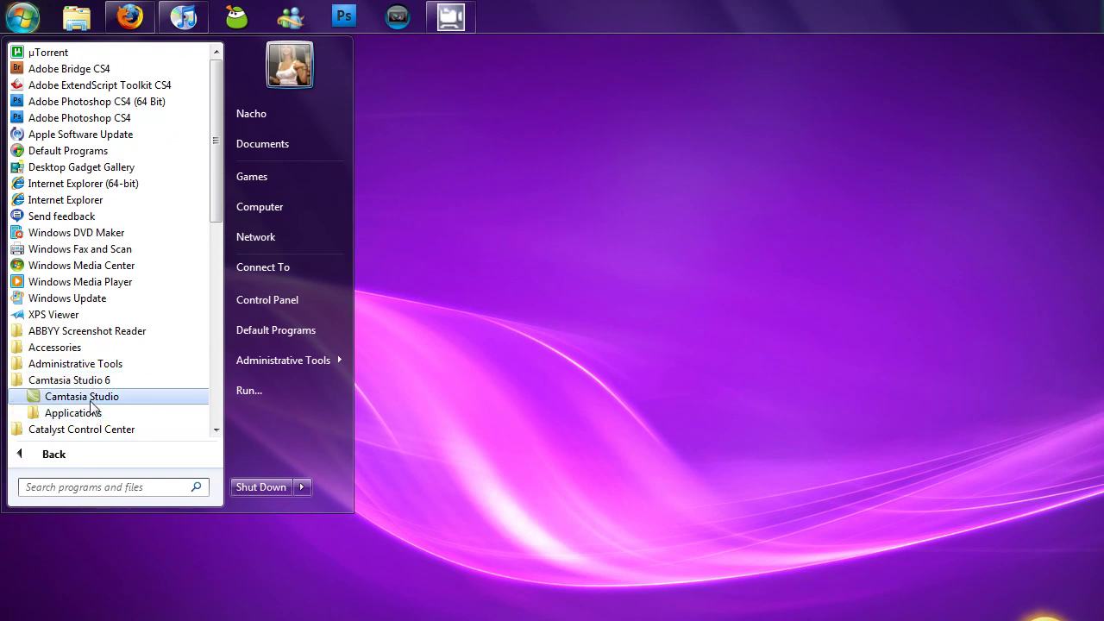
Show the Camtasia Studio page in Firefox, minimize it, and launch Sony Vegas Pro
{"action": "left_click", "coordinate": [129, 17]}
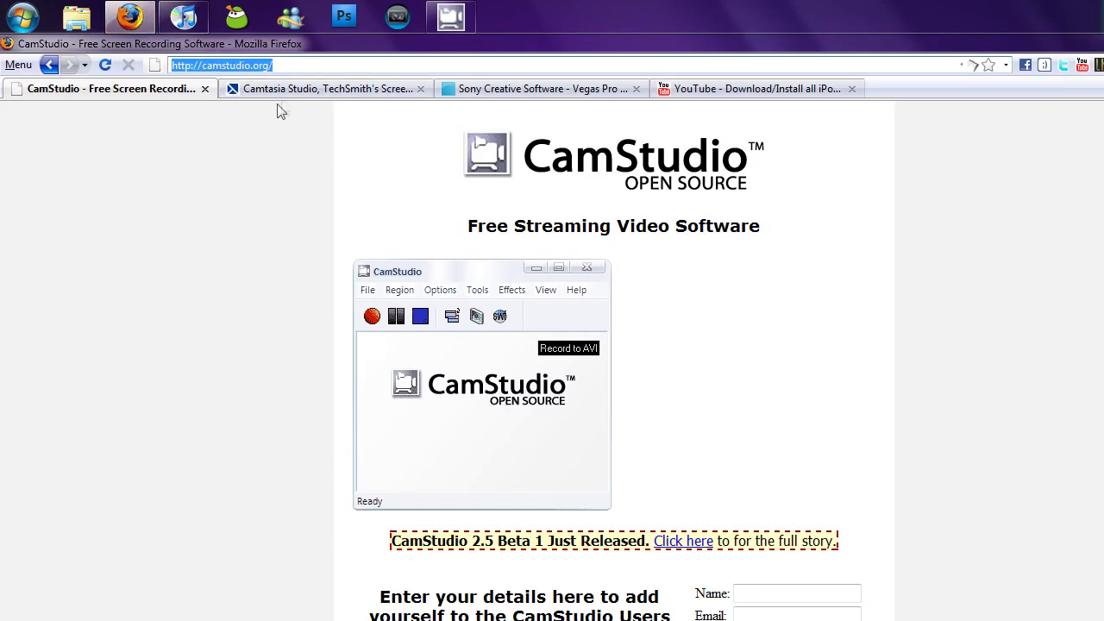
{"action": "left_click", "coordinate": [292, 89]}
{"action": "mouse_move", "coordinate": [217, 142]}
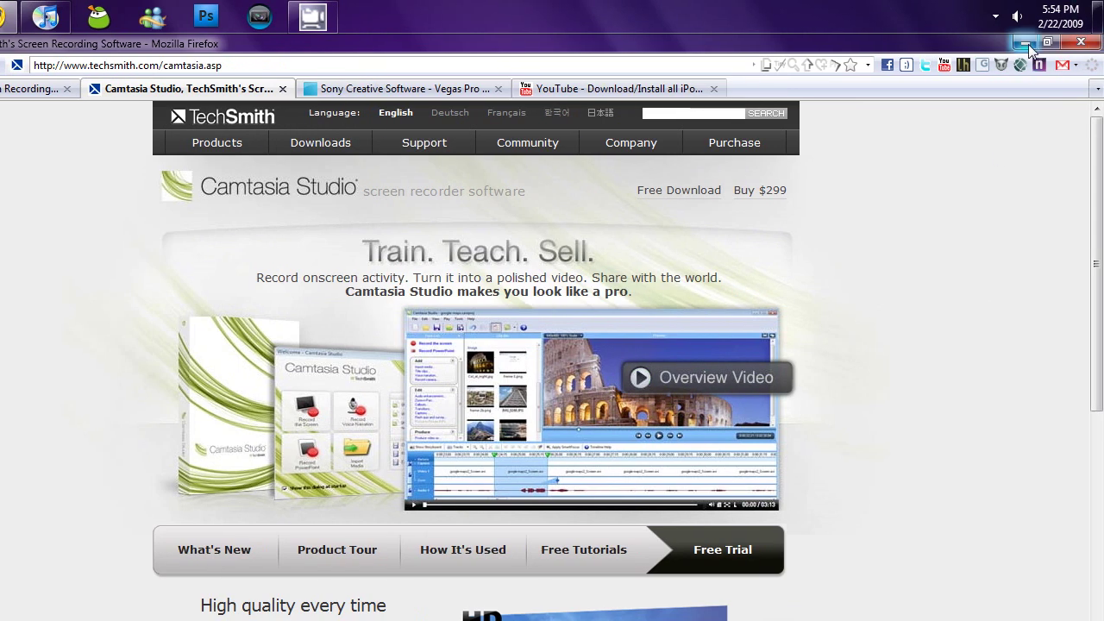
{"action": "left_click", "coordinate": [1027, 44]}
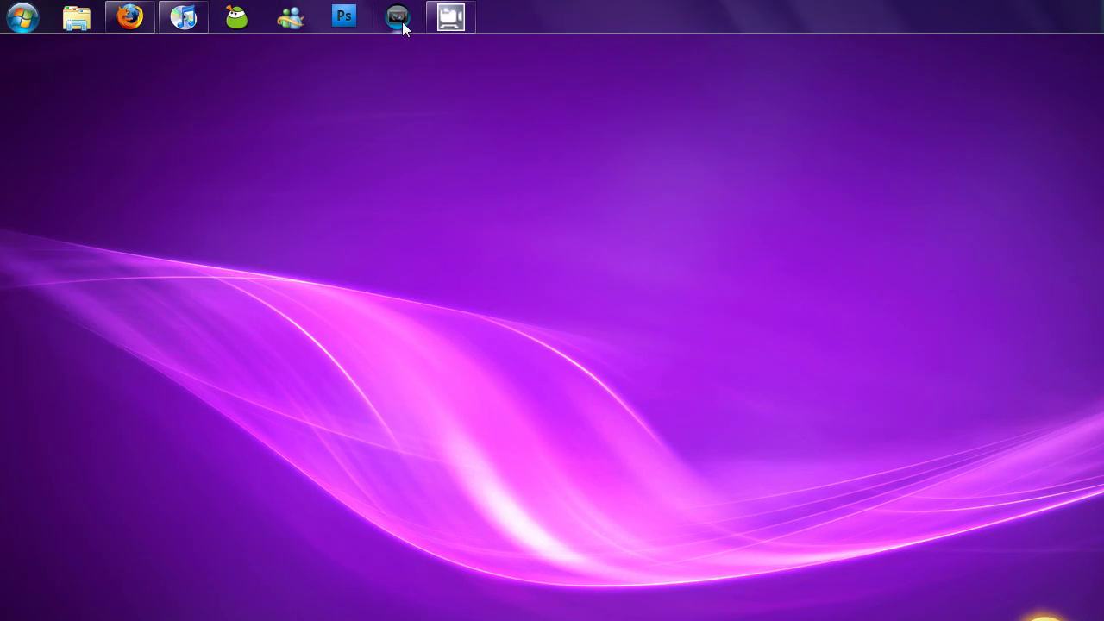
{"action": "left_click", "coordinate": [399, 19]}
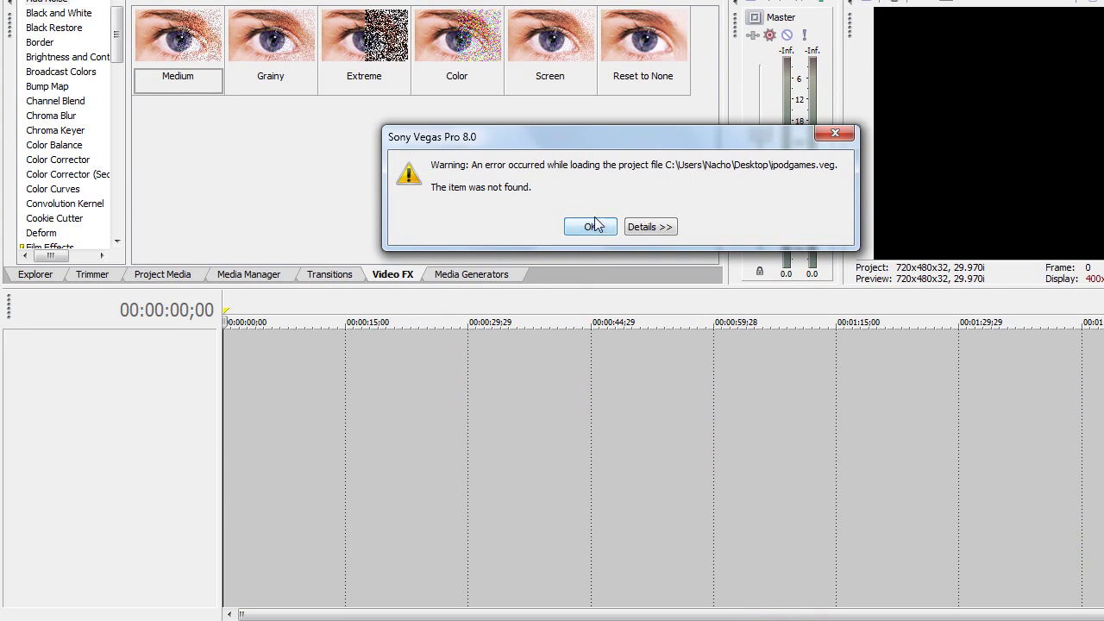
Dismiss the missing ipodgames project file warning with OK
{"action": "left_click", "coordinate": [590, 226]}
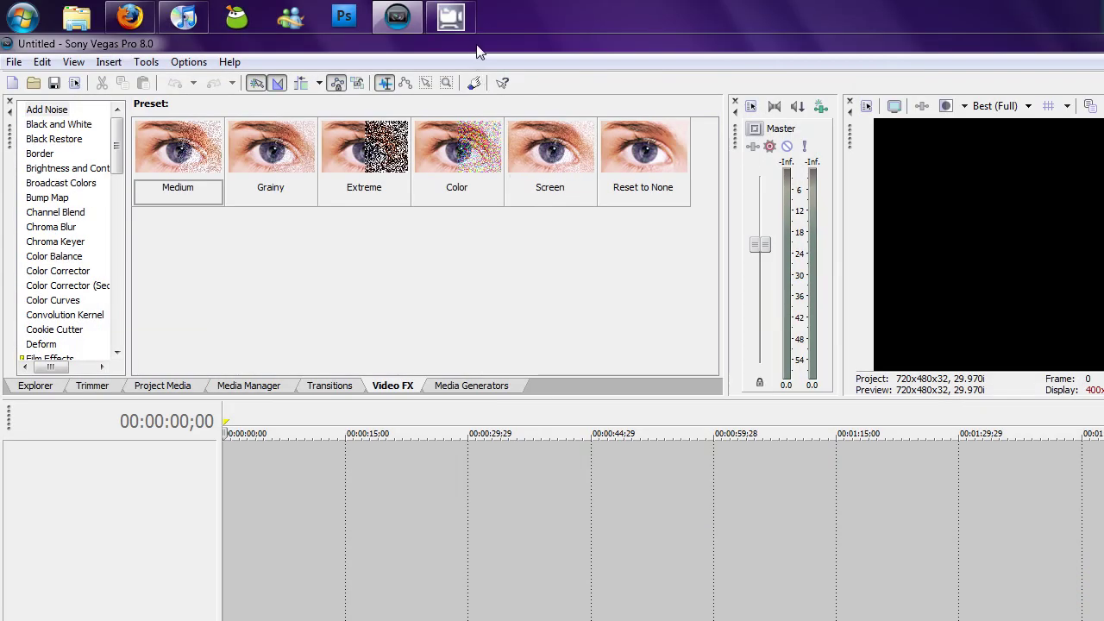
Create a new project from the HDV 720-30p template (1280x720, 29.970 fps)
{"action": "left_click", "coordinate": [14, 65]}
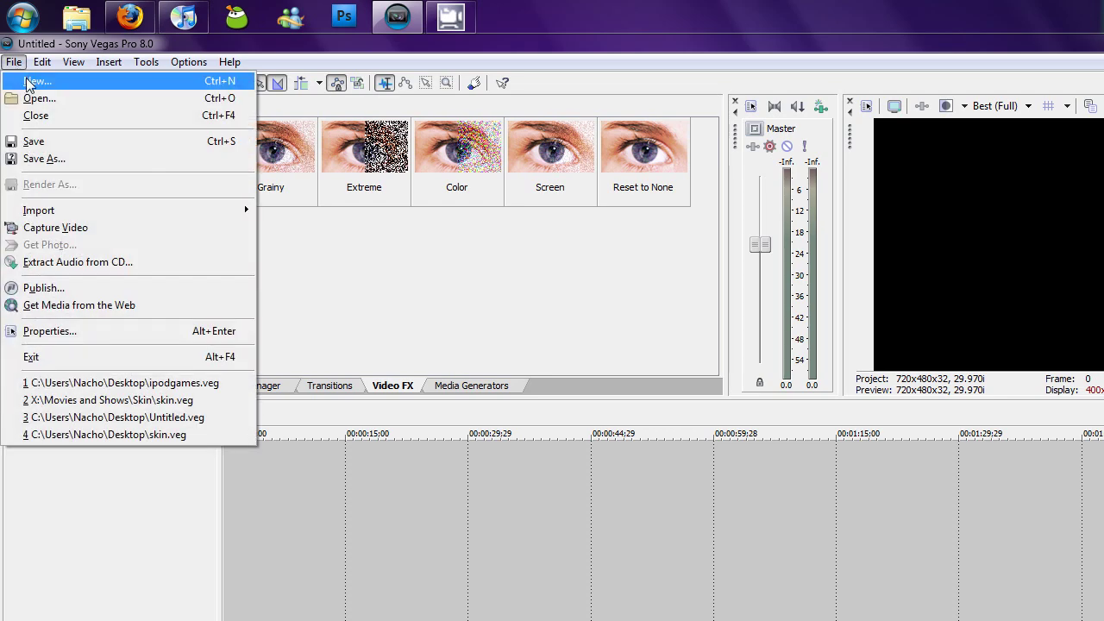
{"action": "left_click", "coordinate": [35, 80]}
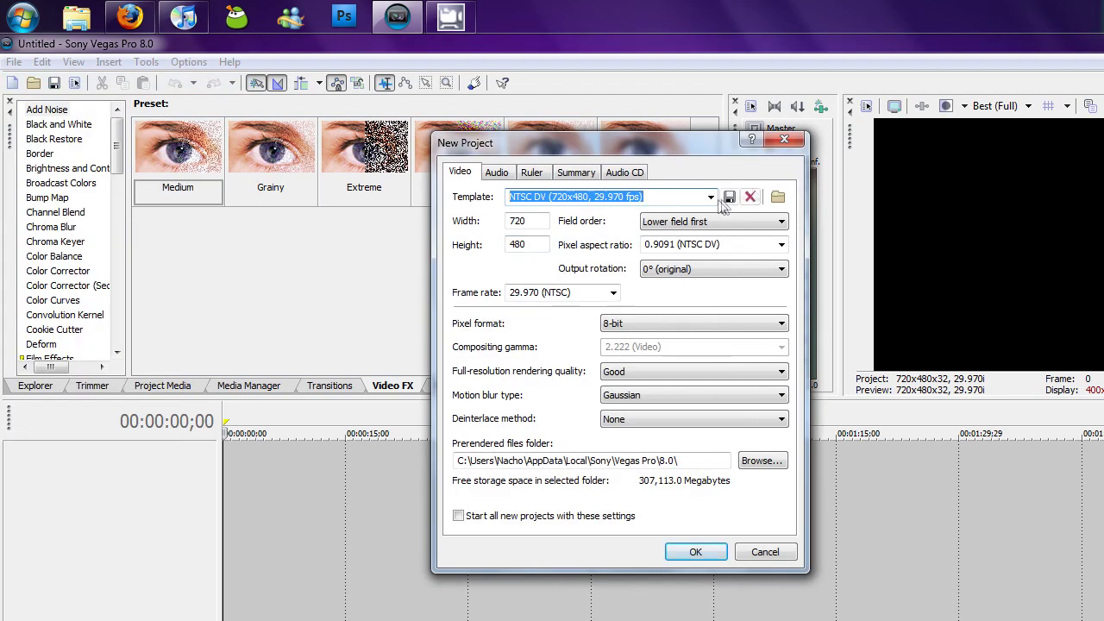
{"action": "left_click", "coordinate": [710, 197]}
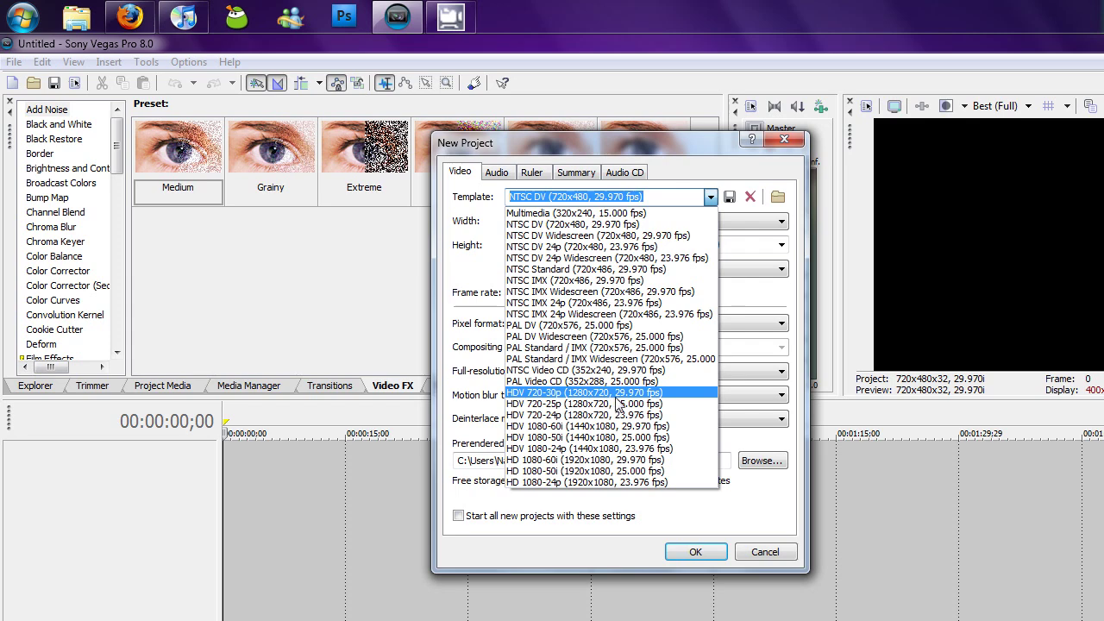
{"action": "left_click", "coordinate": [626, 395]}
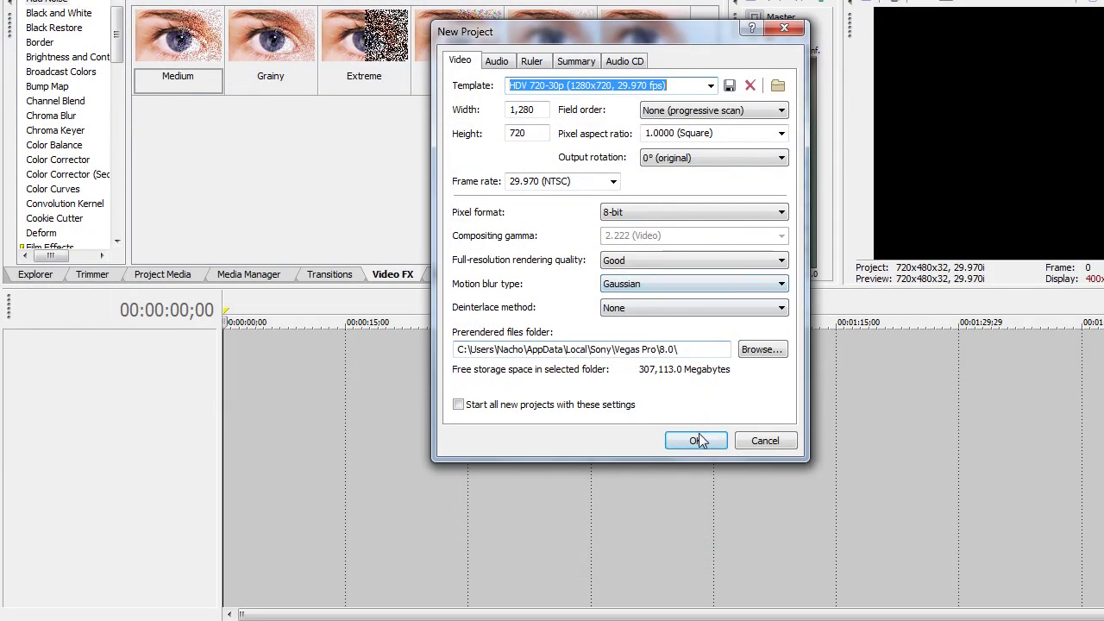
{"action": "left_click", "coordinate": [697, 552]}
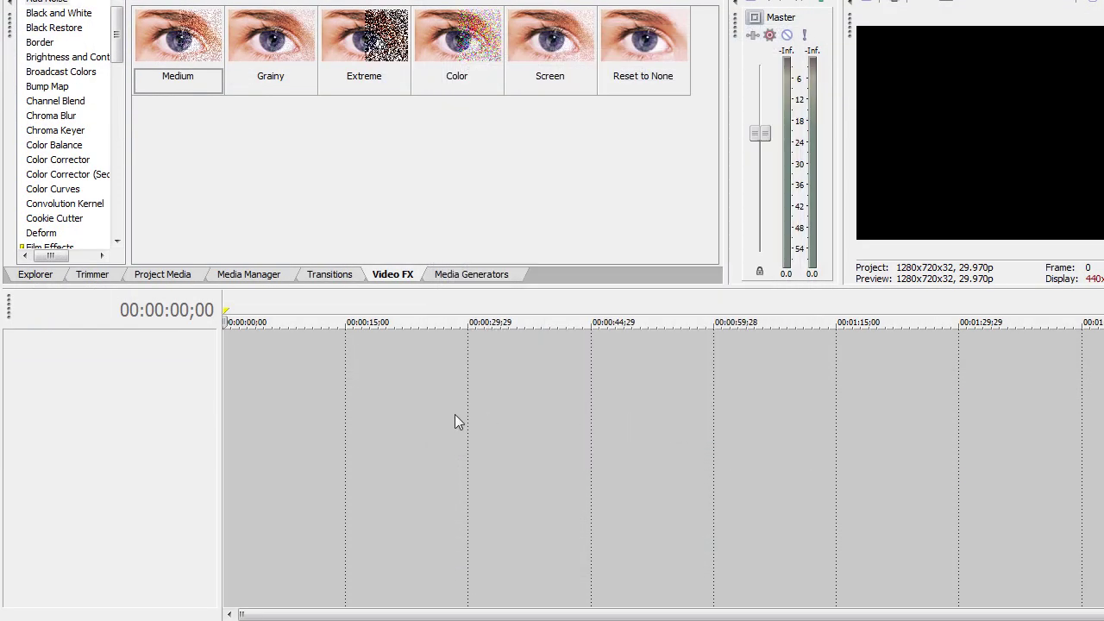
In the Explorer tab, navigate via My Computer and External Disk (X:) to Video Tutorials > Skin
{"action": "left_click", "coordinate": [48, 275]}
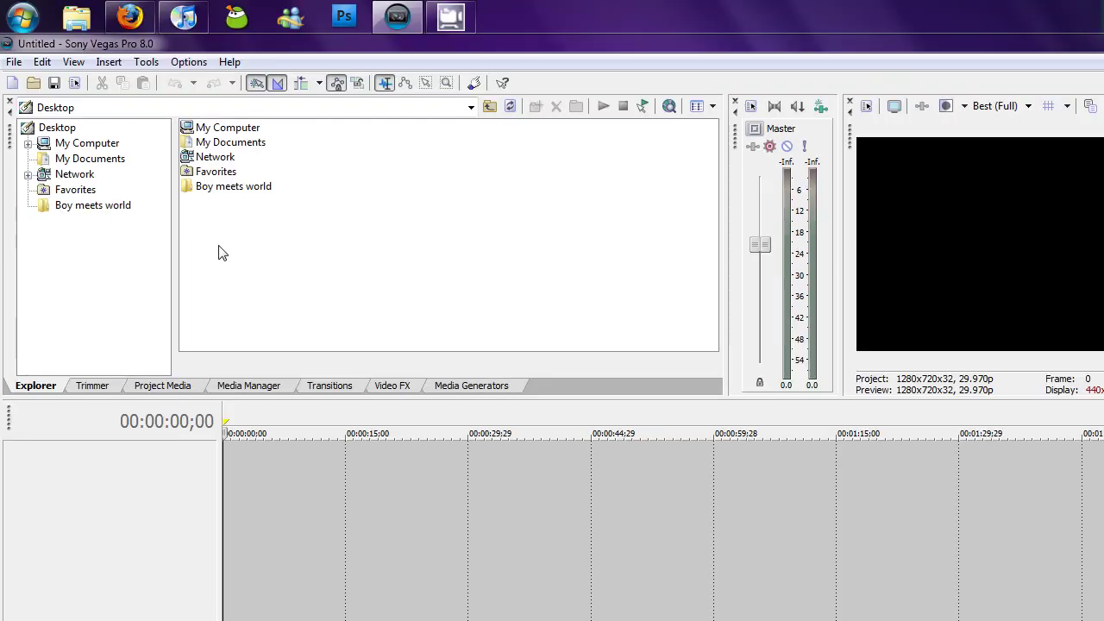
{"action": "double_click", "coordinate": [220, 141]}
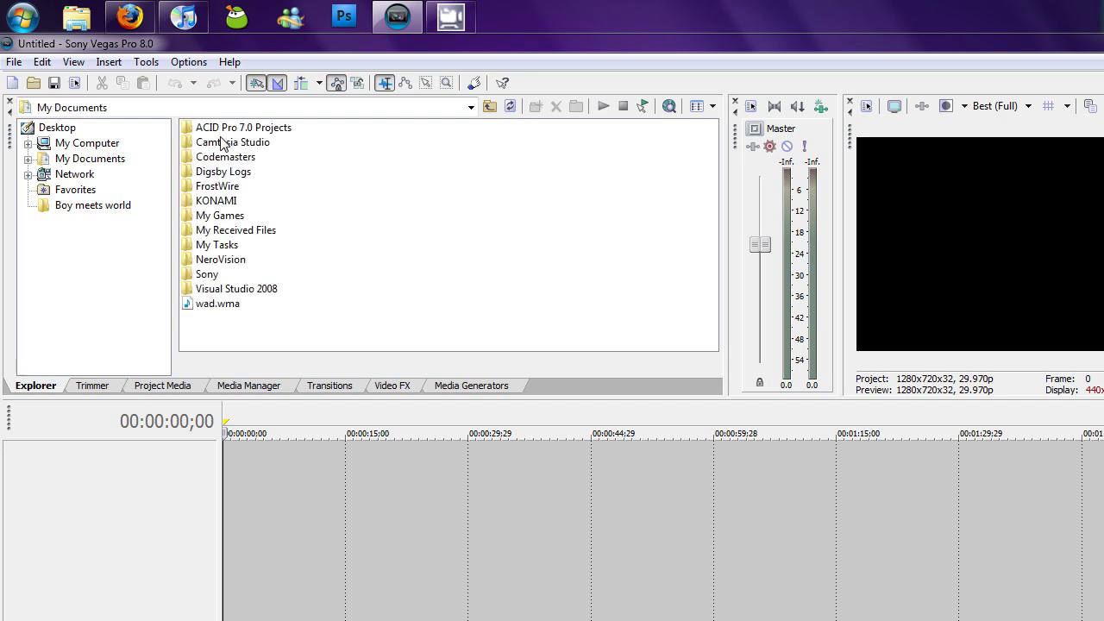
{"action": "left_click", "coordinate": [28, 158]}
{"action": "left_click", "coordinate": [28, 143]}
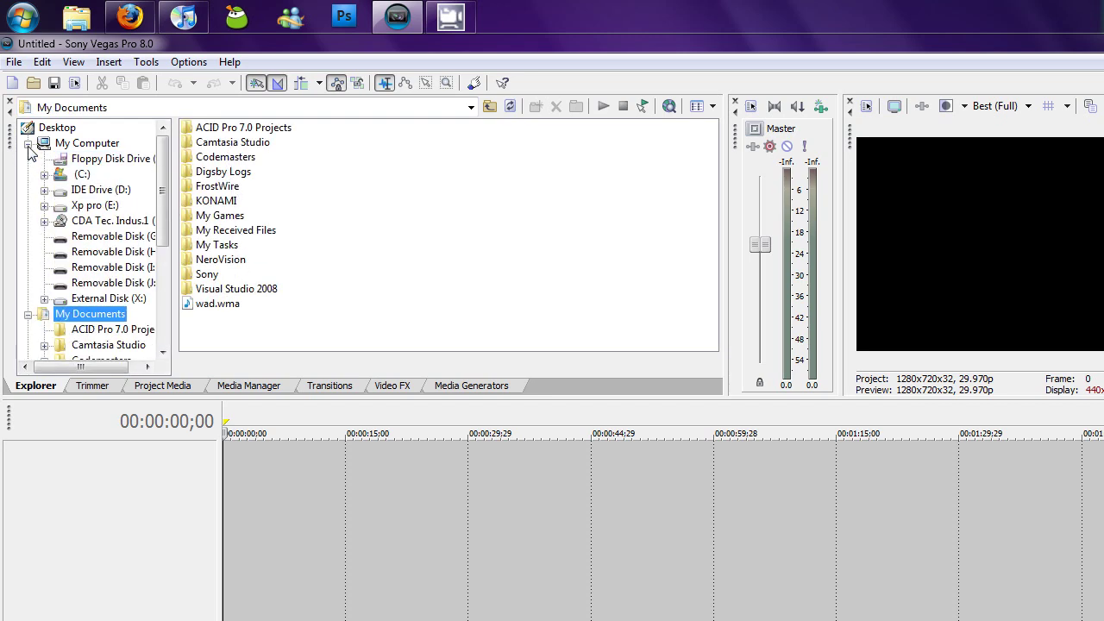
{"action": "left_click", "coordinate": [44, 298]}
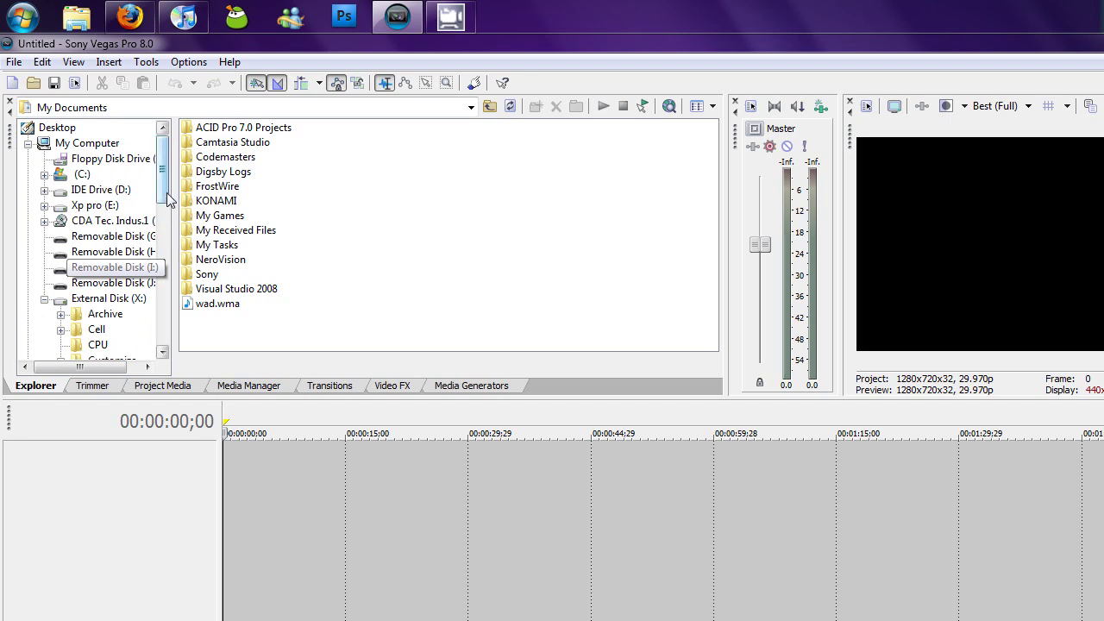
{"action": "left_click_drag", "start_coordinate": [164, 203], "coordinate": [170, 255]}
{"action": "scroll", "coordinate": [170, 255], "scroll_direction": "down", "scroll_amount": 1}
{"action": "left_click", "coordinate": [60, 206]}
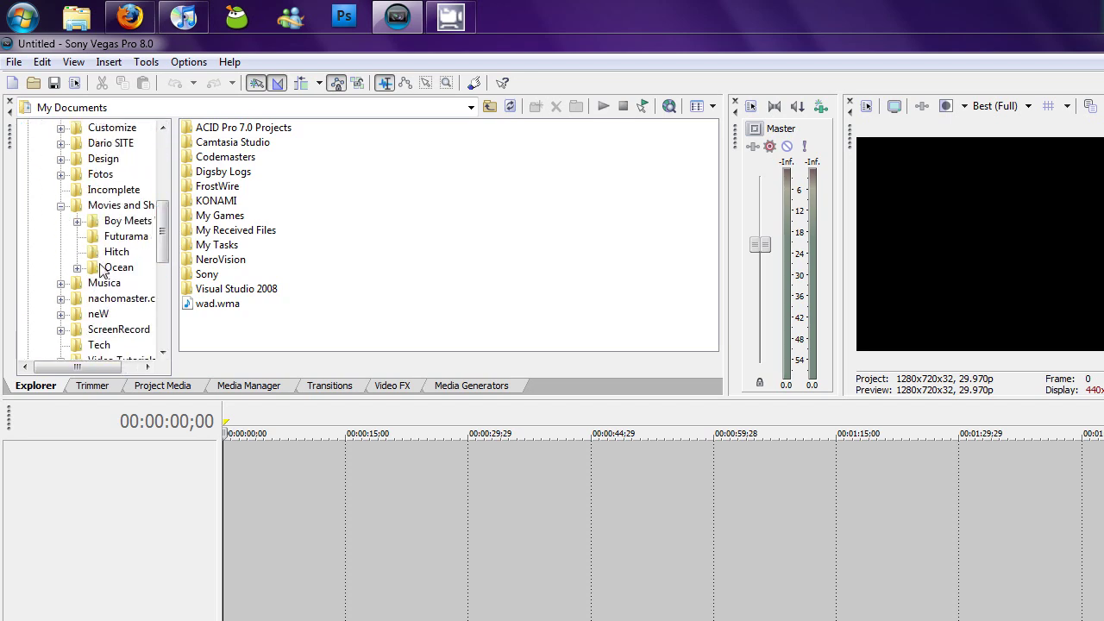
{"action": "left_click", "coordinate": [60, 205]}
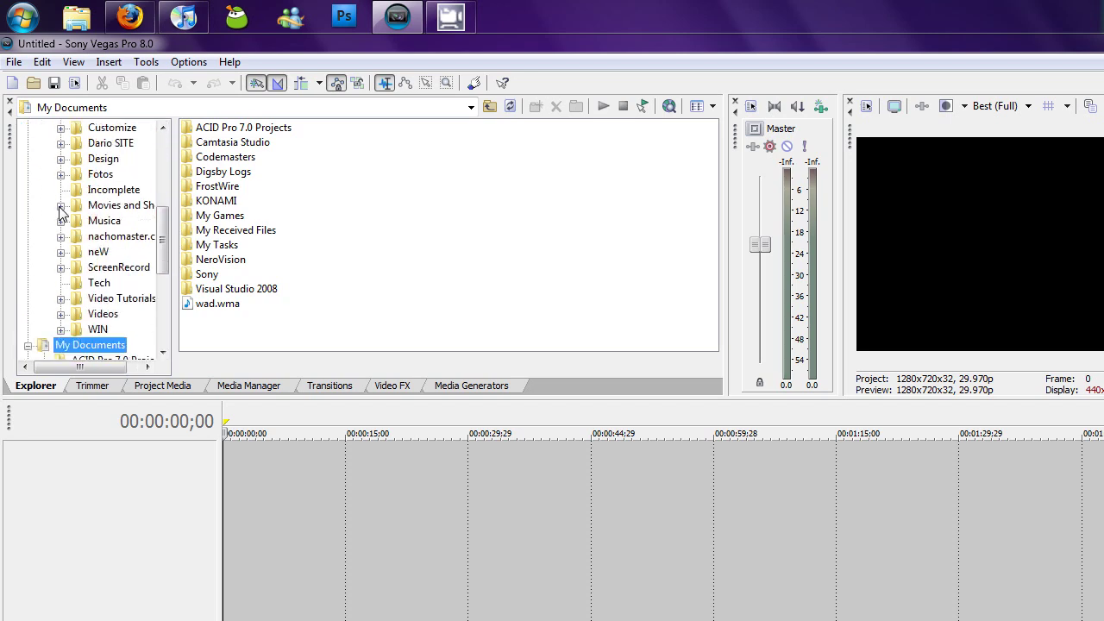
{"action": "left_click", "coordinate": [99, 298]}
{"action": "double_click", "coordinate": [201, 157]}
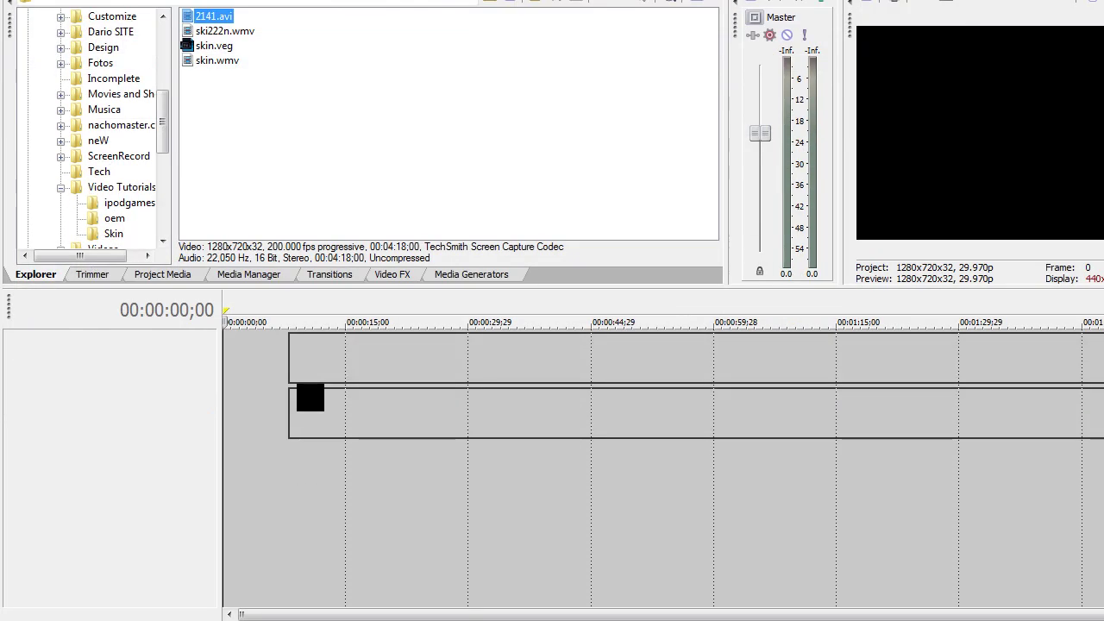
Place 2141.avi at the start of the timeline and set the cursor to 00:00:24;16
{"action": "left_click_drag", "start_coordinate": [223, 129], "coordinate": [308, 470]}
{"action": "left_click_drag", "start_coordinate": [374, 367], "coordinate": [367, 366]}
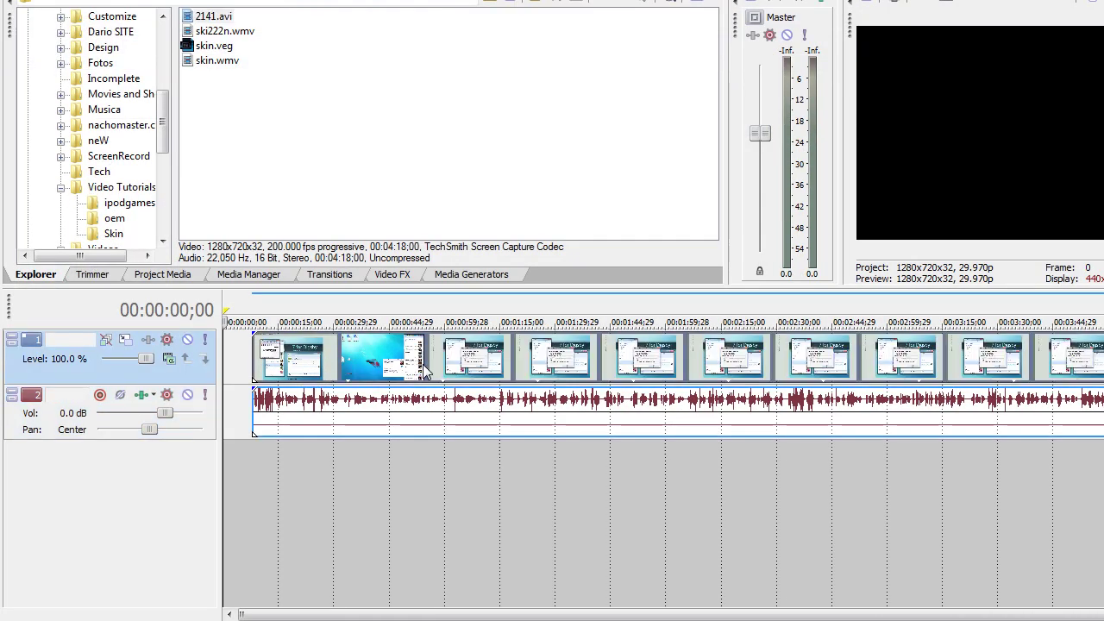
{"action": "left_click_drag", "start_coordinate": [441, 311], "coordinate": [651, 311]}
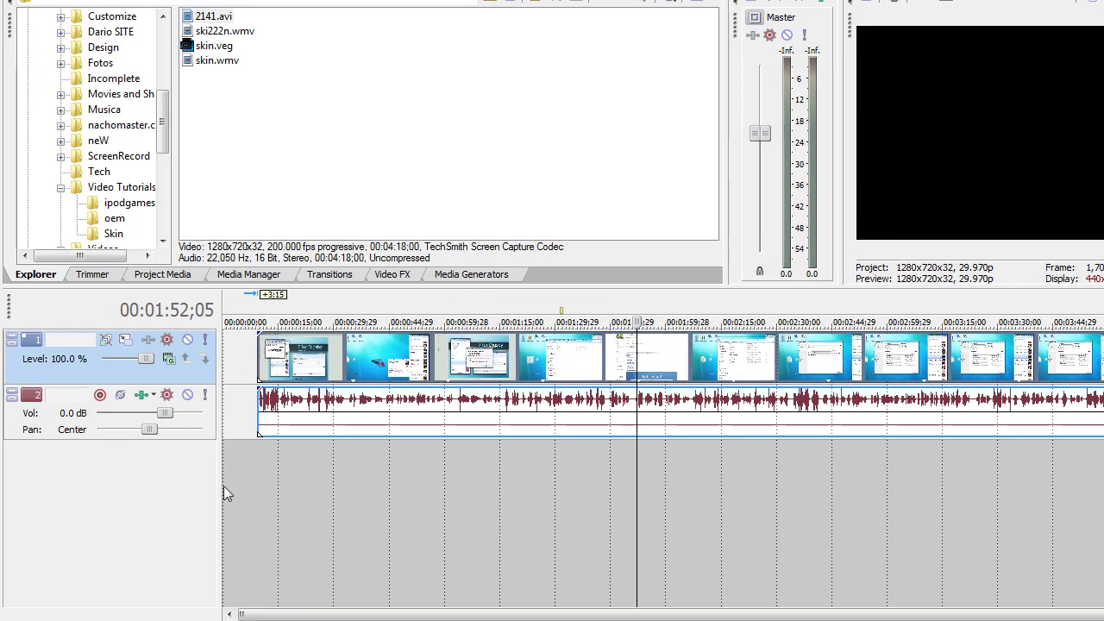
{"action": "right_click", "coordinate": [160, 487]}
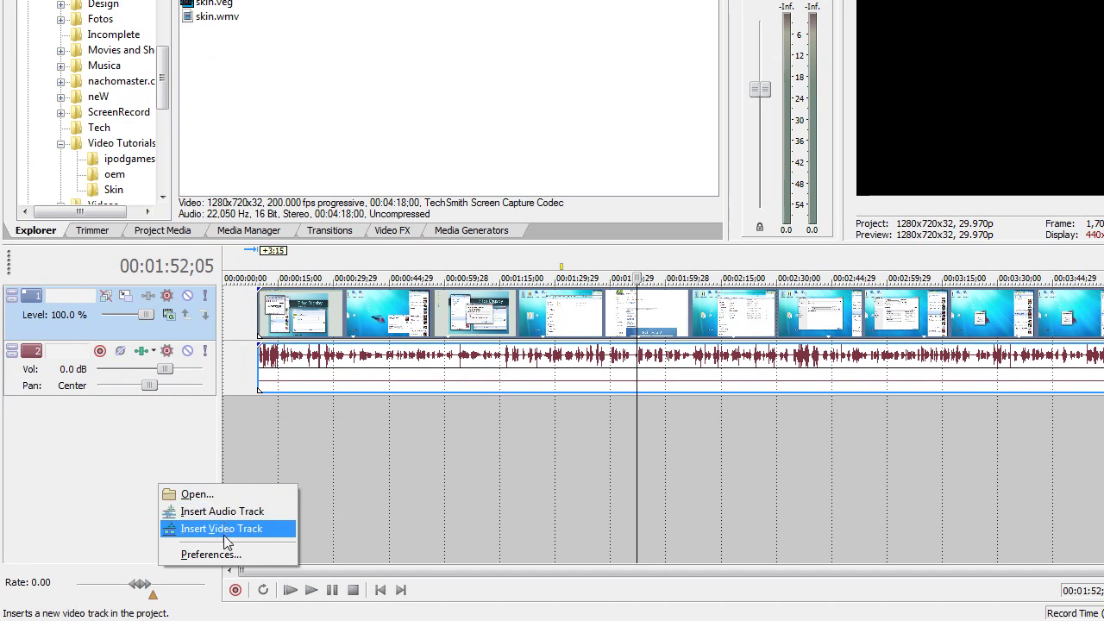
{"action": "left_click", "coordinate": [314, 413]}
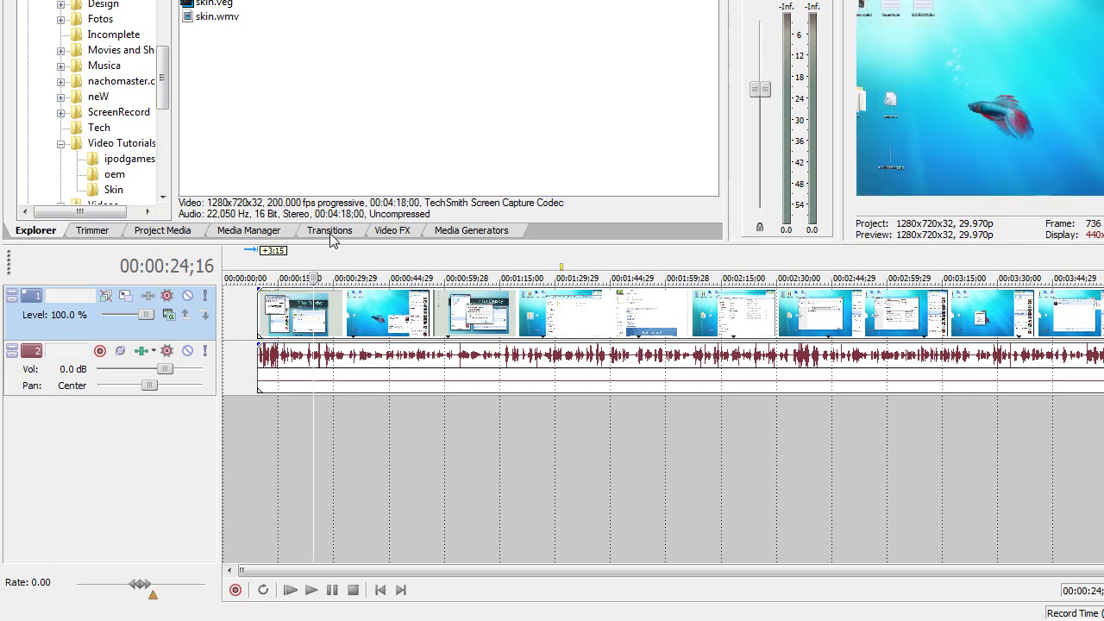
Apply the Sharpen video effect to the 2141 clip, leaving its amount at 0
{"action": "mouse_move", "coordinate": [352, 242]}
{"action": "left_mouse_down"}
{"action": "mouse_move", "coordinate": [414, 252]}
{"action": "mouse_move", "coordinate": [402, 236]}
{"action": "left_mouse_up"}
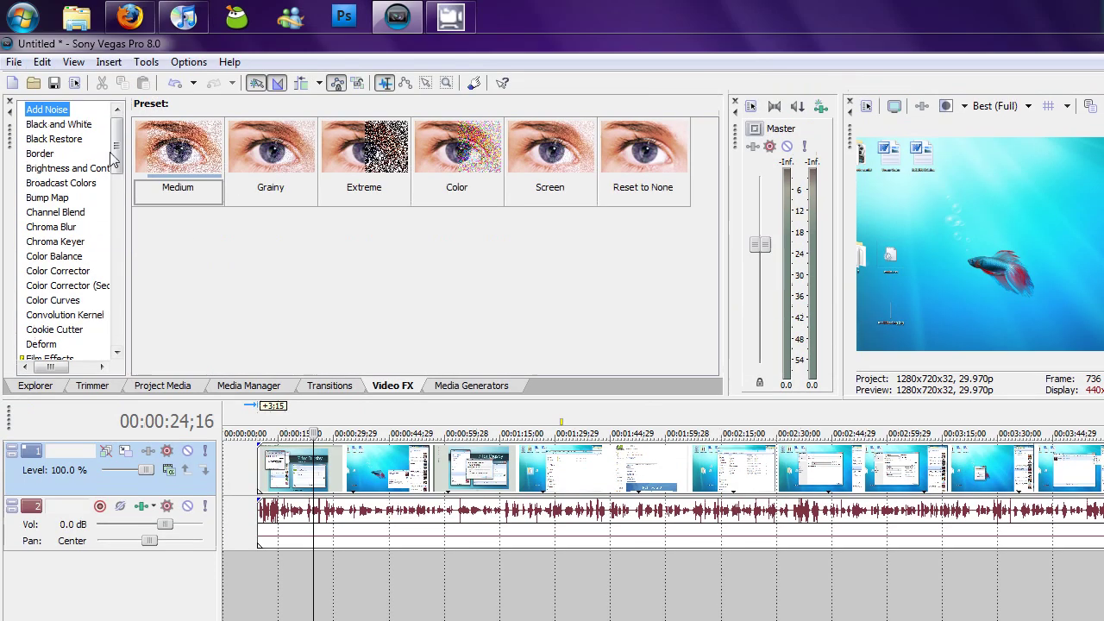
{"action": "scroll", "coordinate": [121, 197], "scroll_direction": "down", "scroll_amount": 3}
{"action": "left_click_drag", "start_coordinate": [119, 197], "coordinate": [119, 308]}
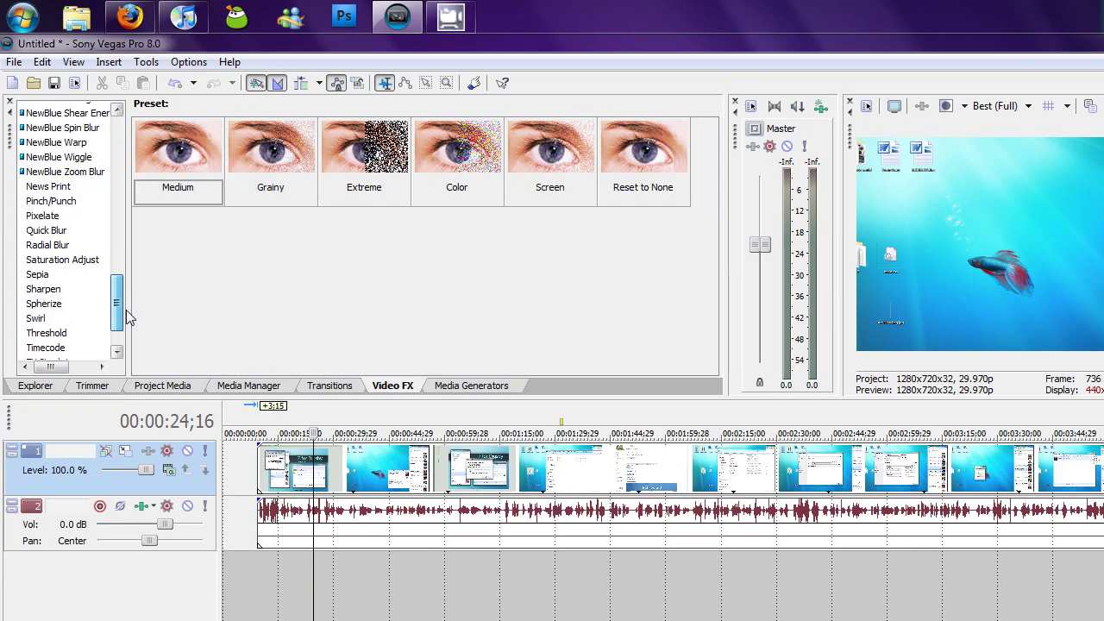
{"action": "left_click_drag", "start_coordinate": [39, 277], "coordinate": [345, 470]}
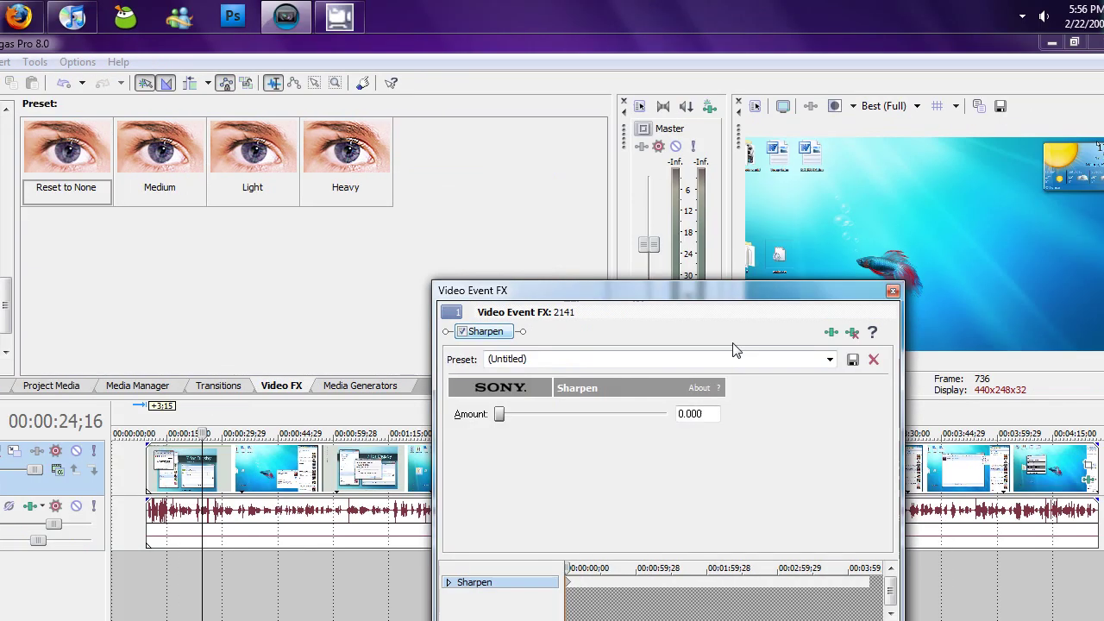
{"action": "left_click", "coordinate": [866, 291]}
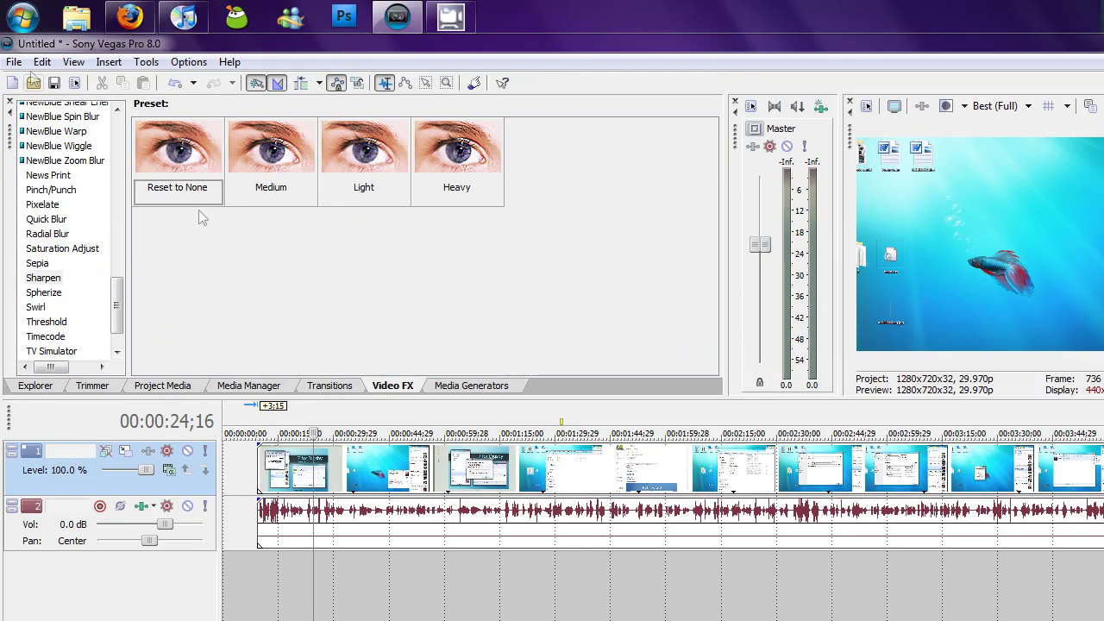
{"action": "left_click", "coordinate": [14, 62]}
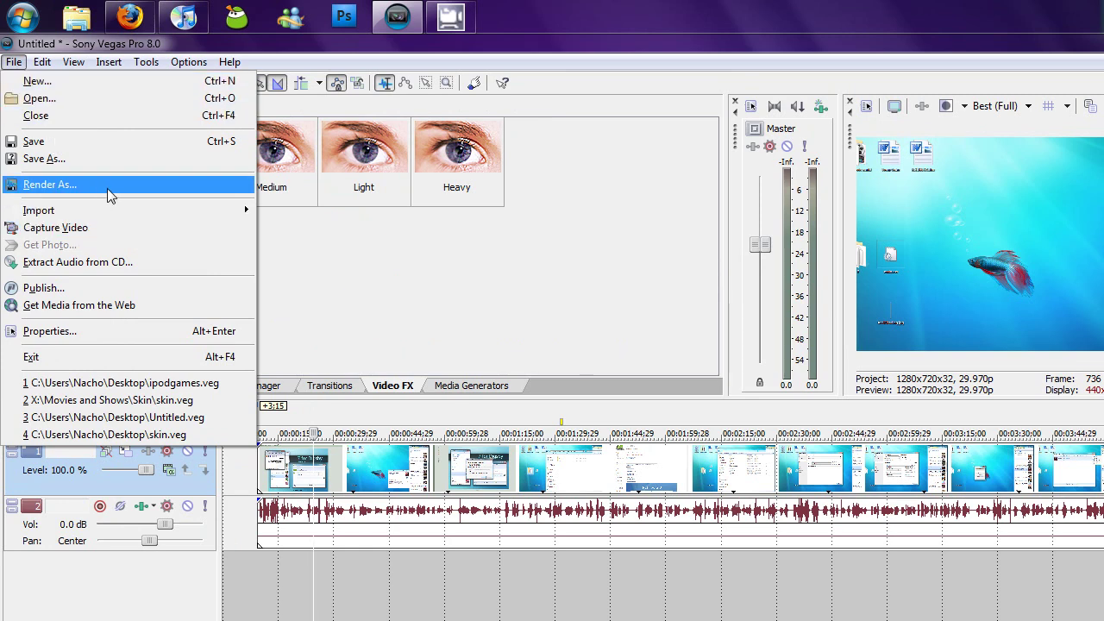
Set up a Windows Media Video V9 render using the 5 Mbps HD 720-25p Video template
{"action": "left_click", "coordinate": [108, 187]}
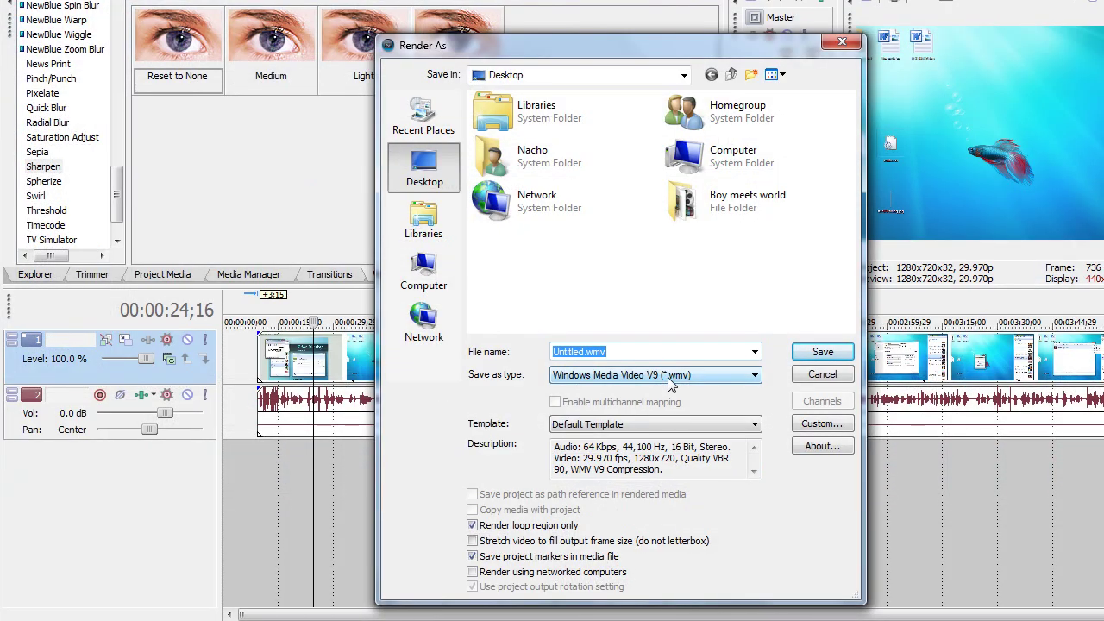
{"action": "left_click", "coordinate": [679, 383]}
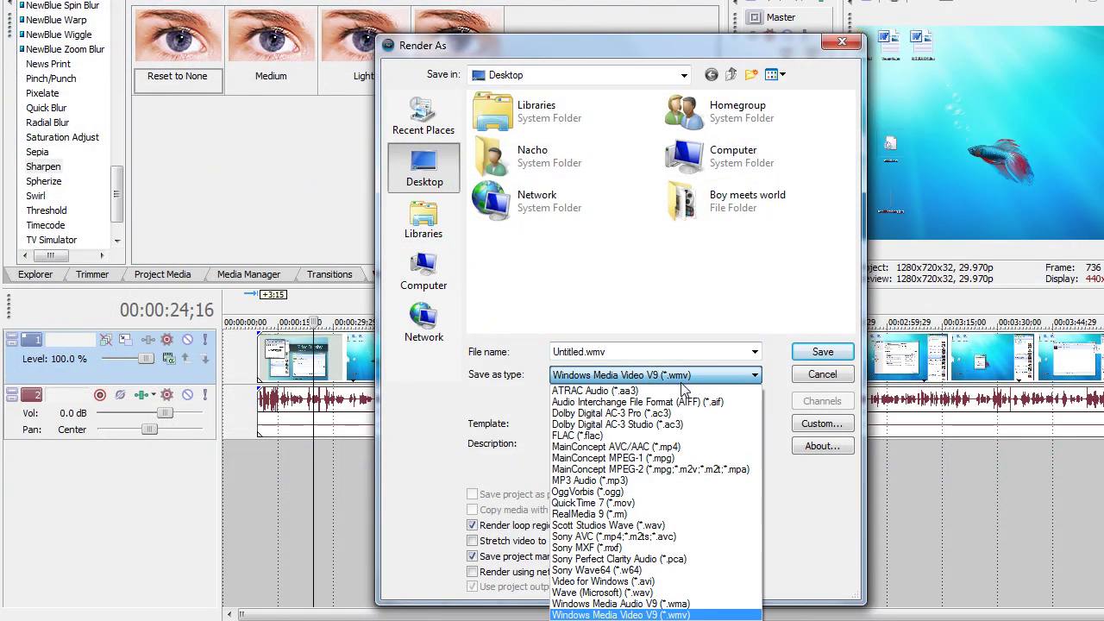
{"action": "left_click", "coordinate": [680, 382]}
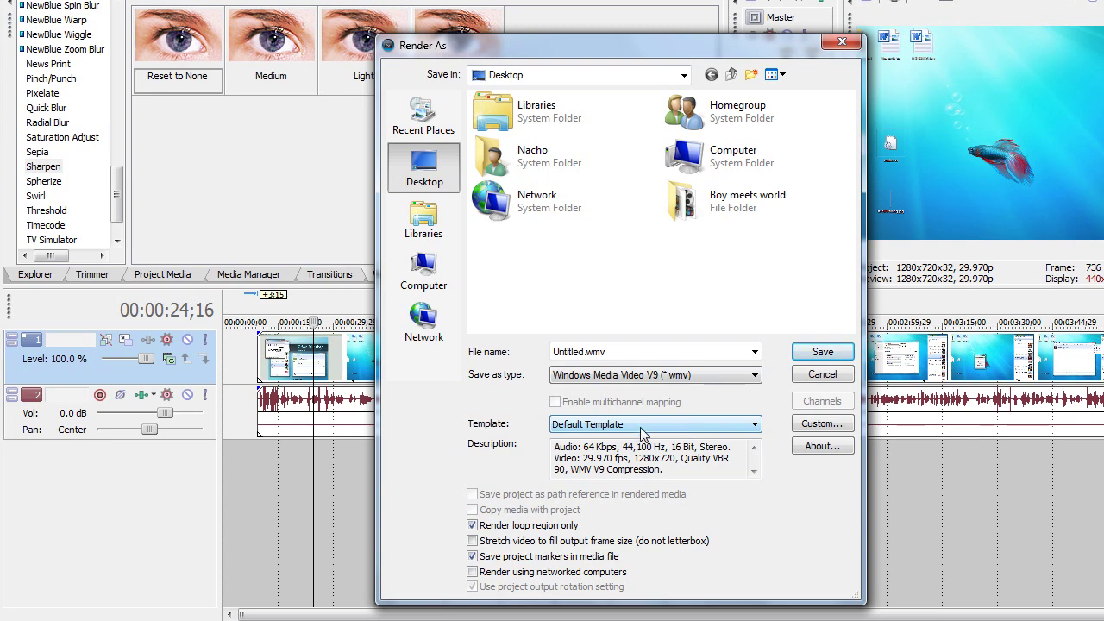
{"action": "left_click", "coordinate": [610, 431]}
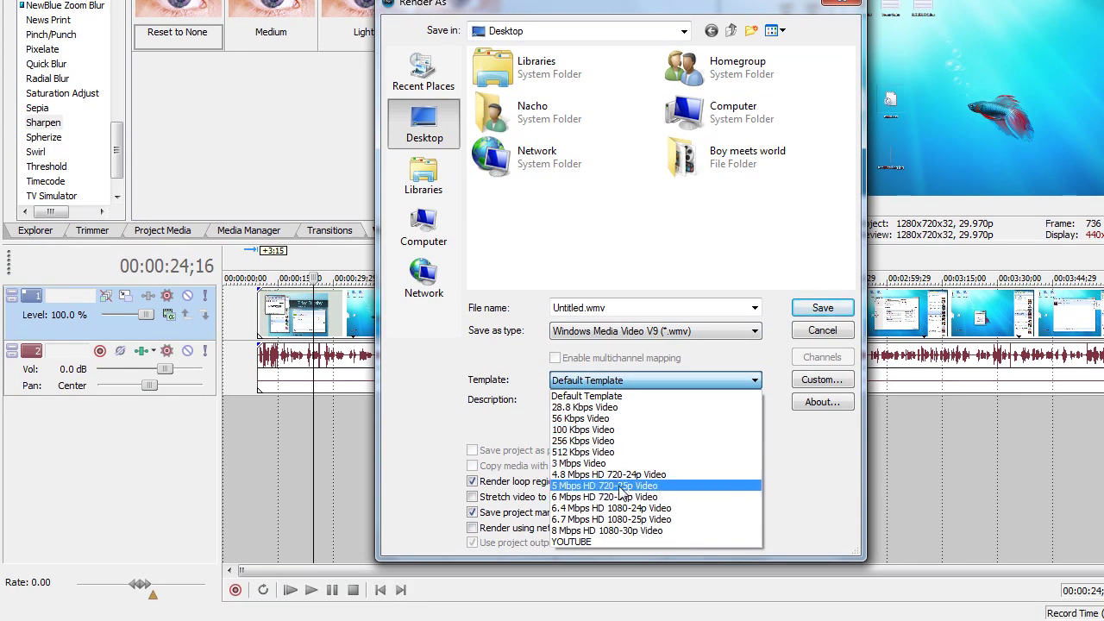
{"action": "left_click", "coordinate": [621, 486]}
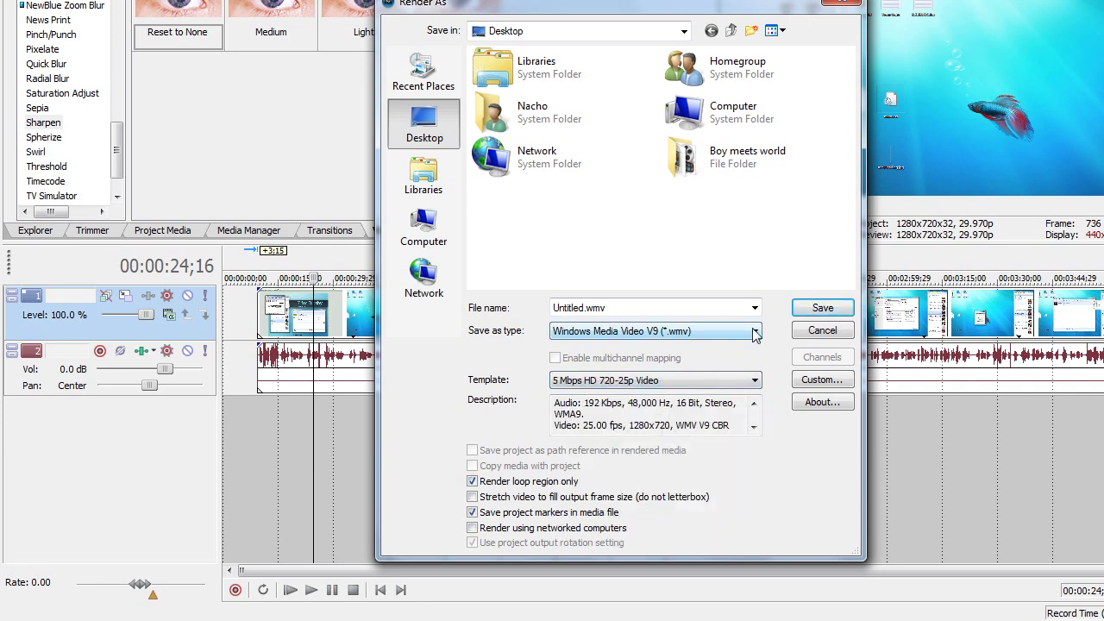
{"action": "left_click", "coordinate": [820, 381]}
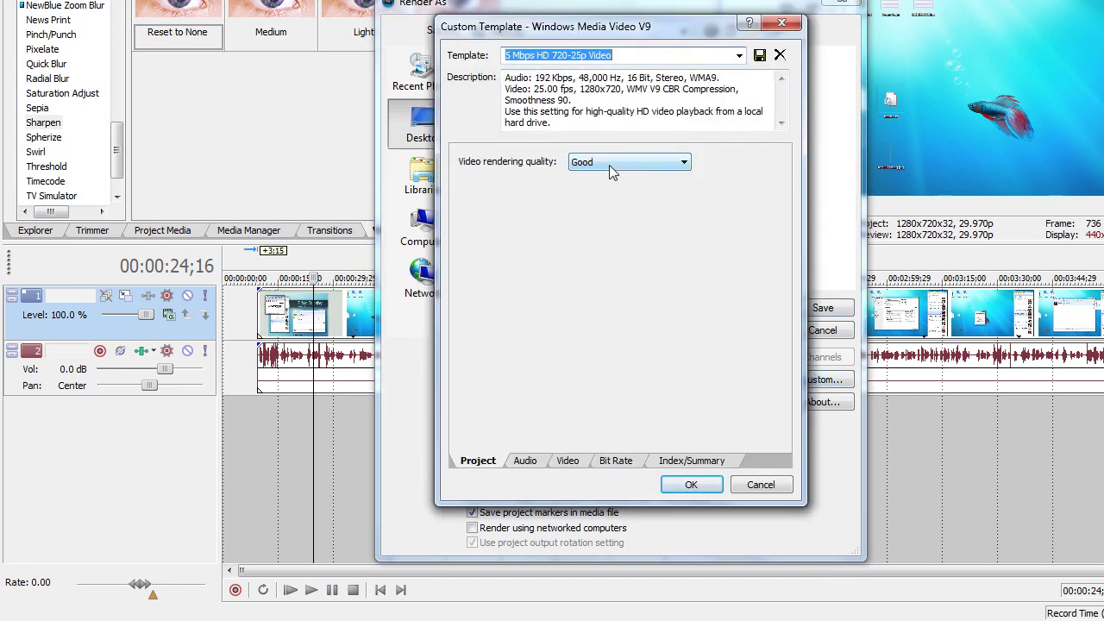
Customise the HD template with Best video quality and a 29.970 (NTSC) frame rate
{"action": "left_click", "coordinate": [609, 165]}
{"action": "left_click", "coordinate": [608, 216]}
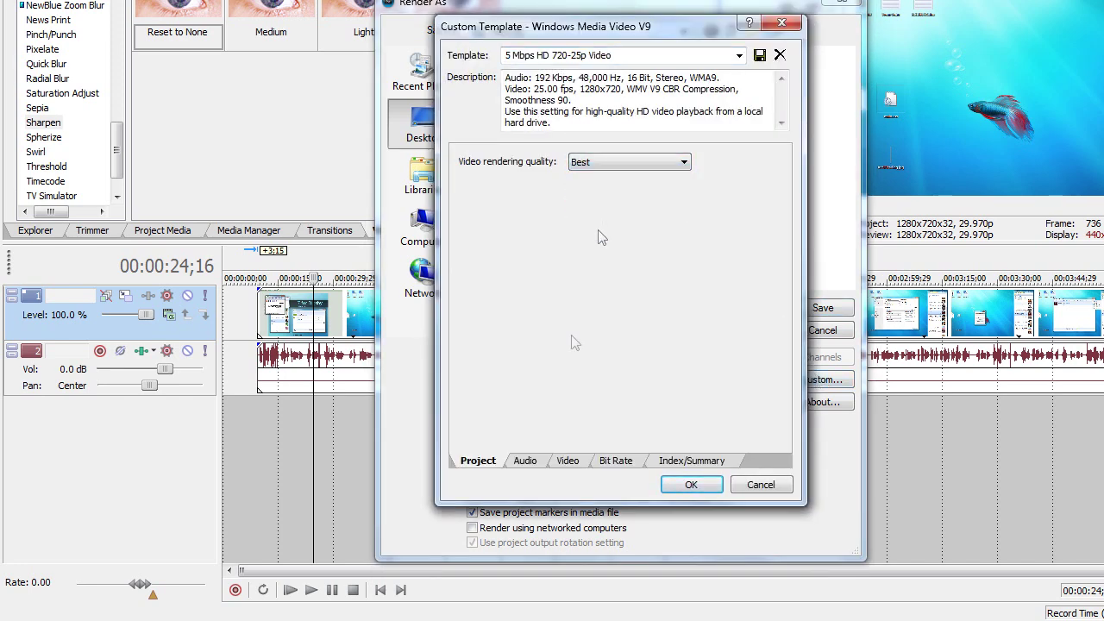
{"action": "left_click", "coordinate": [525, 460]}
{"action": "left_click", "coordinate": [569, 462]}
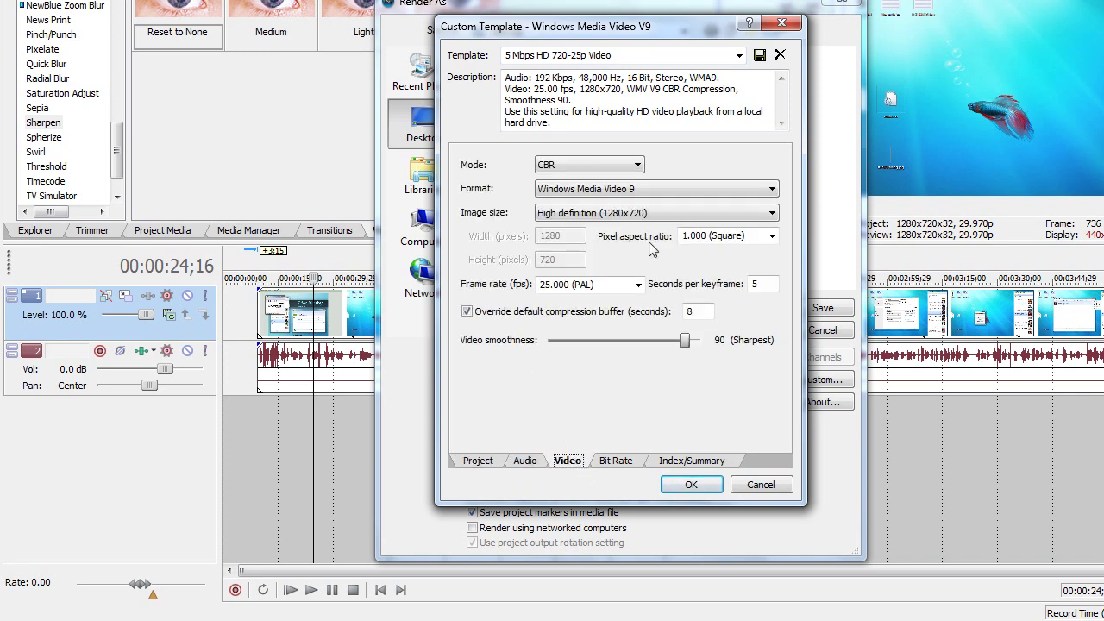
{"action": "left_click", "coordinate": [638, 285]}
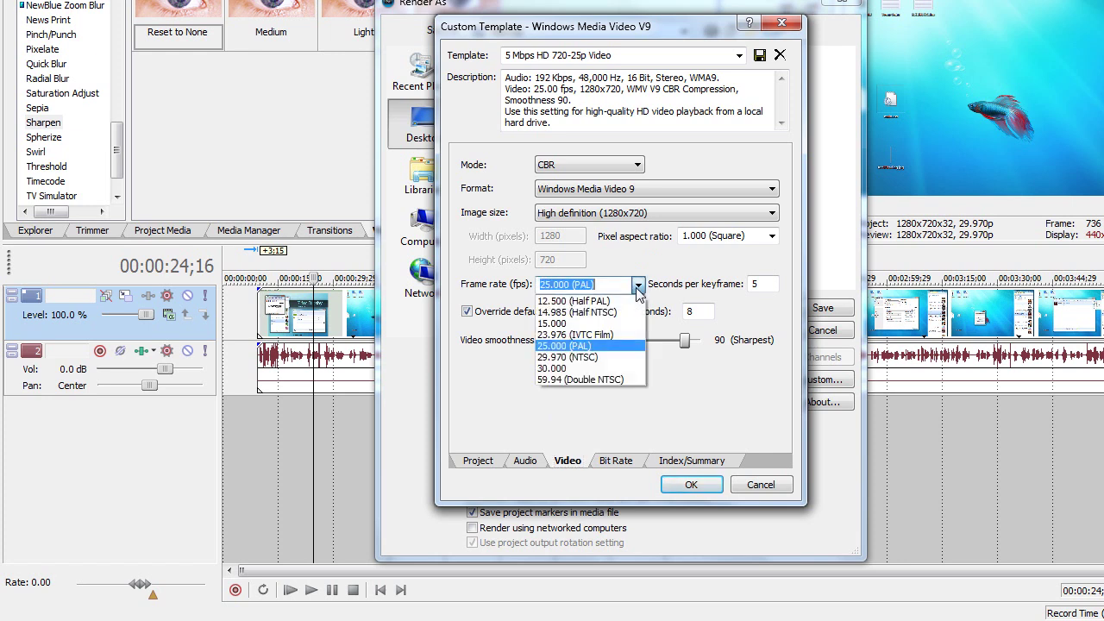
{"action": "left_click", "coordinate": [617, 360]}
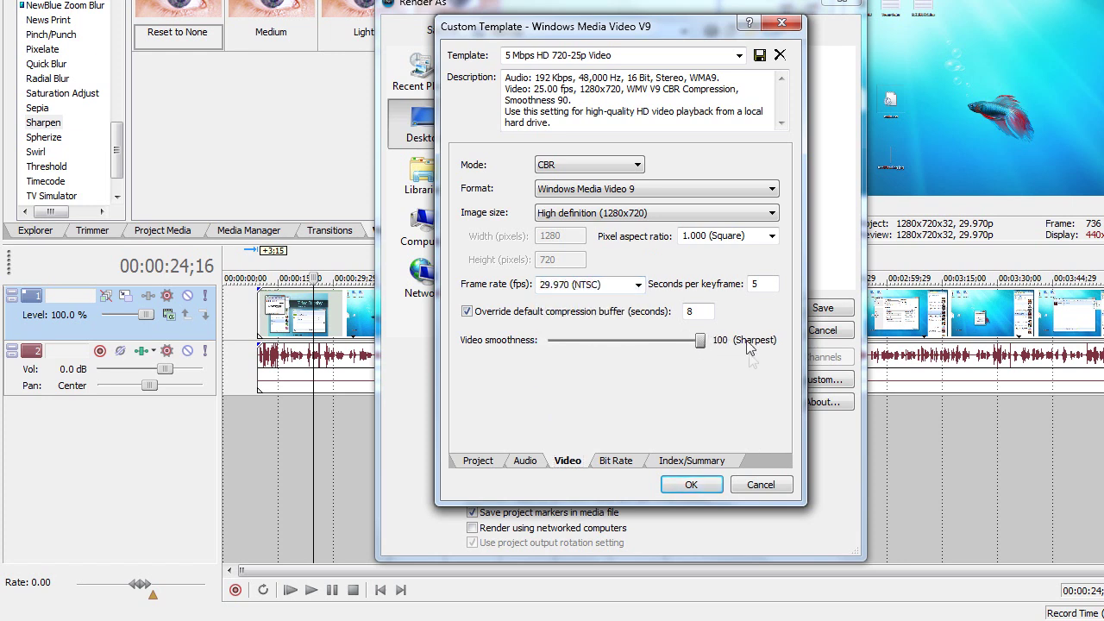
Apply the custom template, start rendering Untitled.wmv, then cancel the render
{"action": "left_click", "coordinate": [691, 484]}
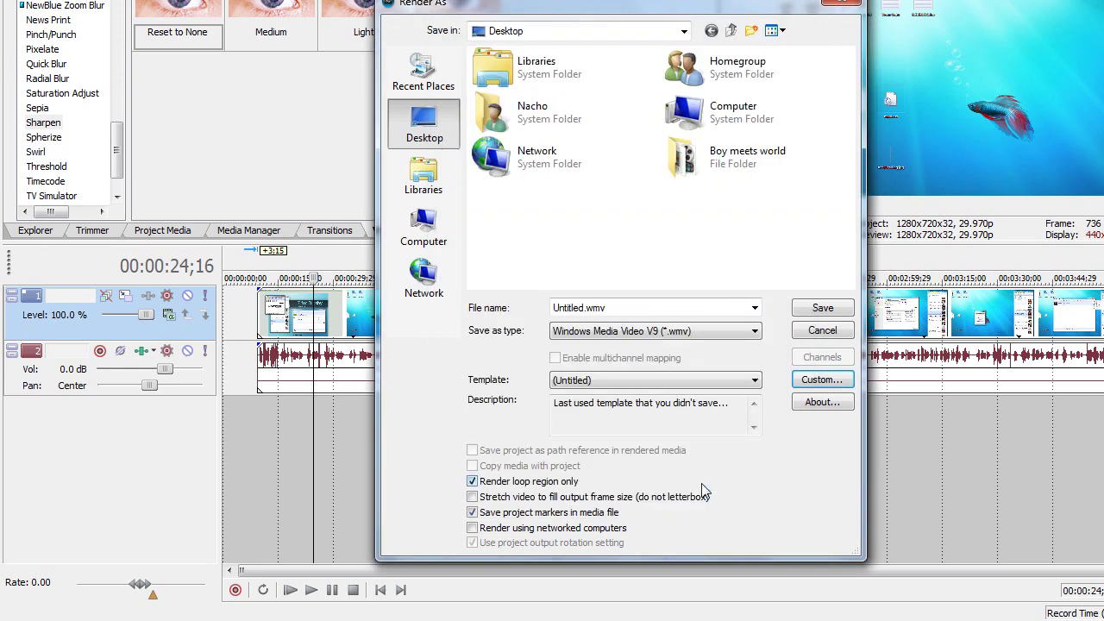
{"action": "left_click", "coordinate": [824, 311]}
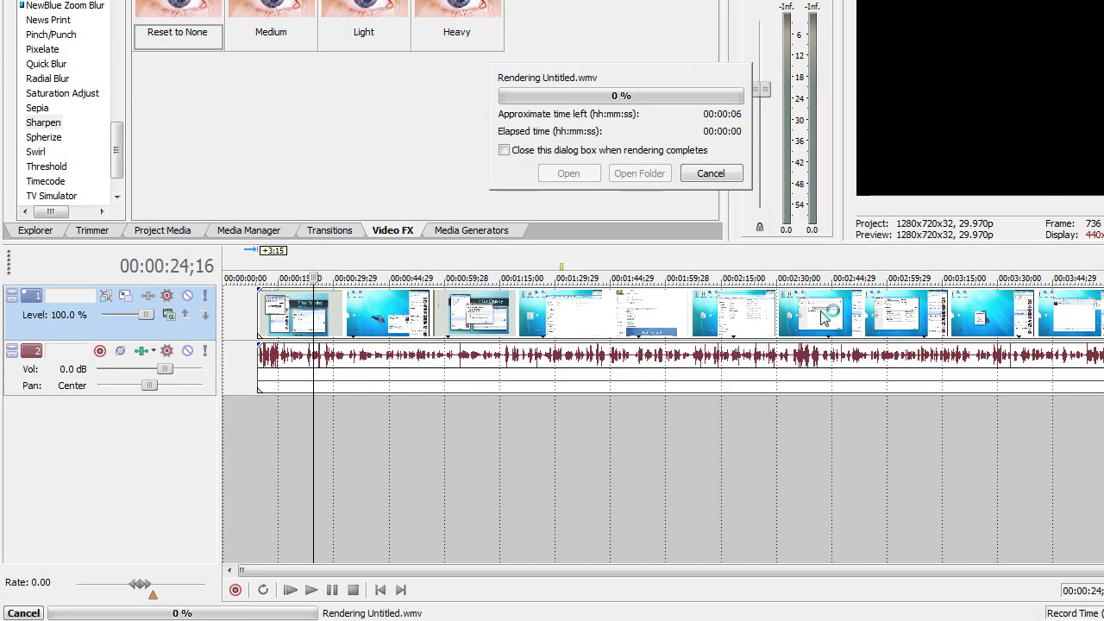
{"action": "left_click", "coordinate": [705, 175]}
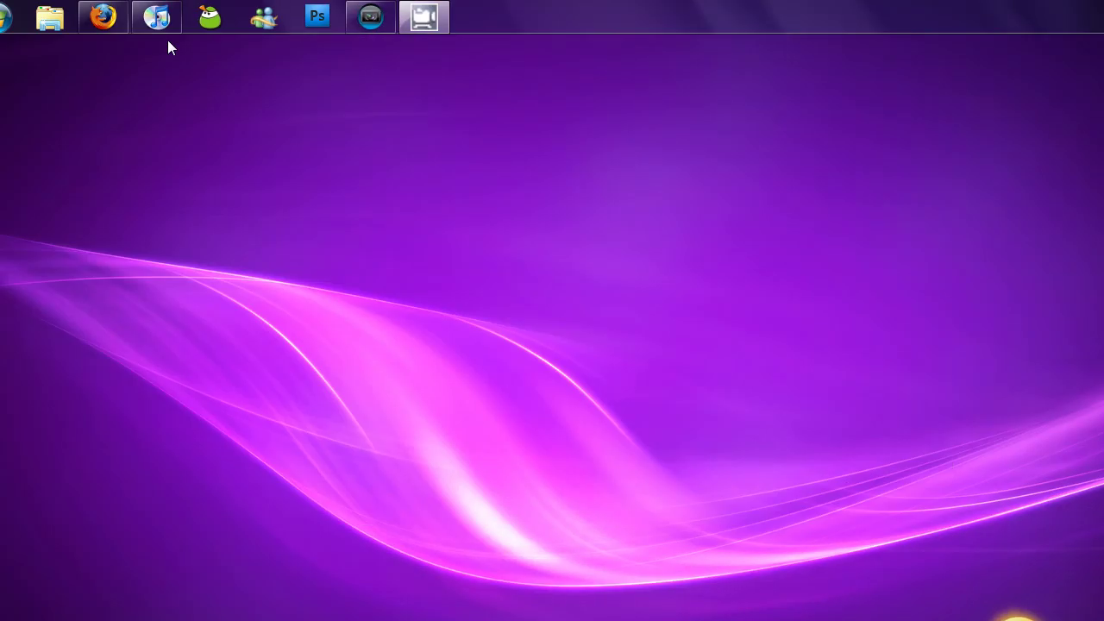
Go to YouTube's Video File Upload page in Firefox
{"action": "left_click", "coordinate": [129, 17]}
{"action": "left_click", "coordinate": [808, 89]}
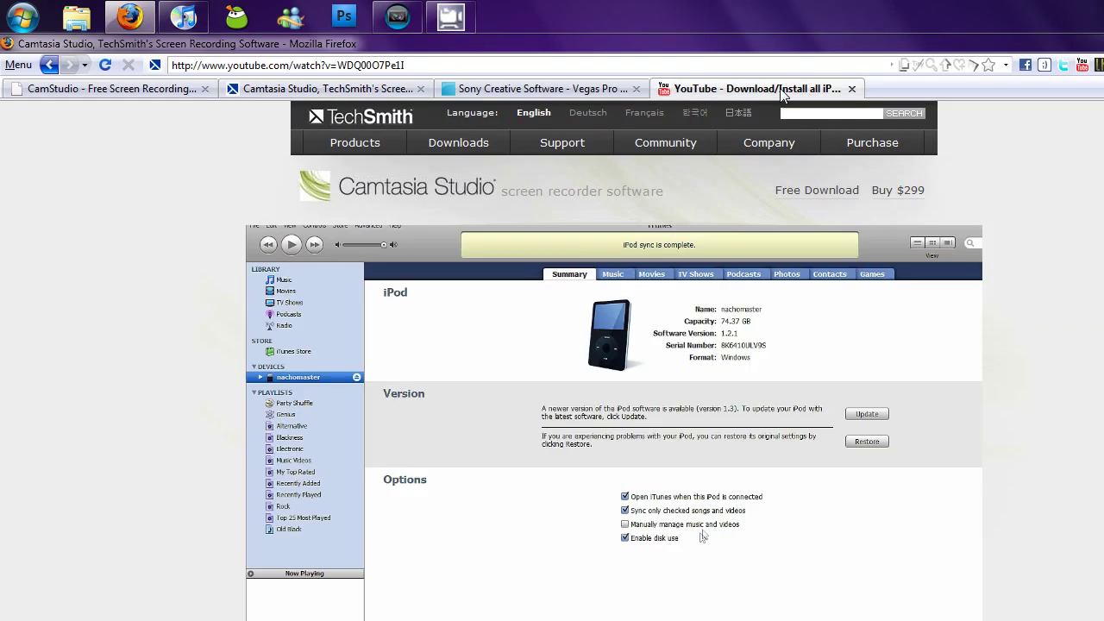
{"action": "left_click", "coordinate": [834, 109]}
{"action": "left_click", "coordinate": [838, 131]}
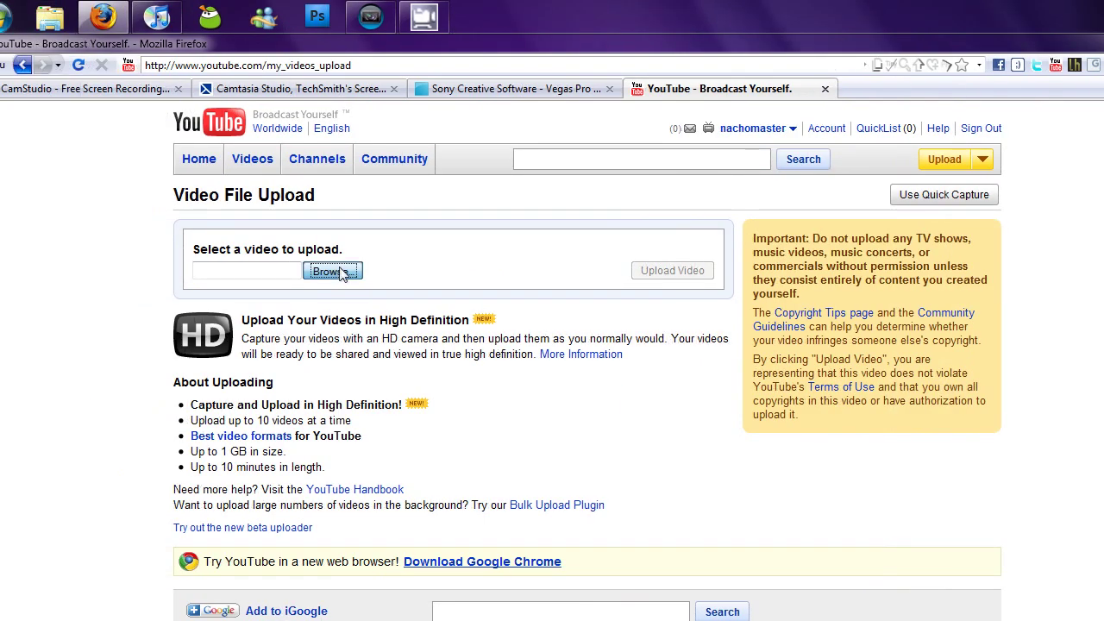
Open and dismiss the video file picker, then minimise Firefox to show the desktop
{"action": "left_click", "coordinate": [332, 272]}
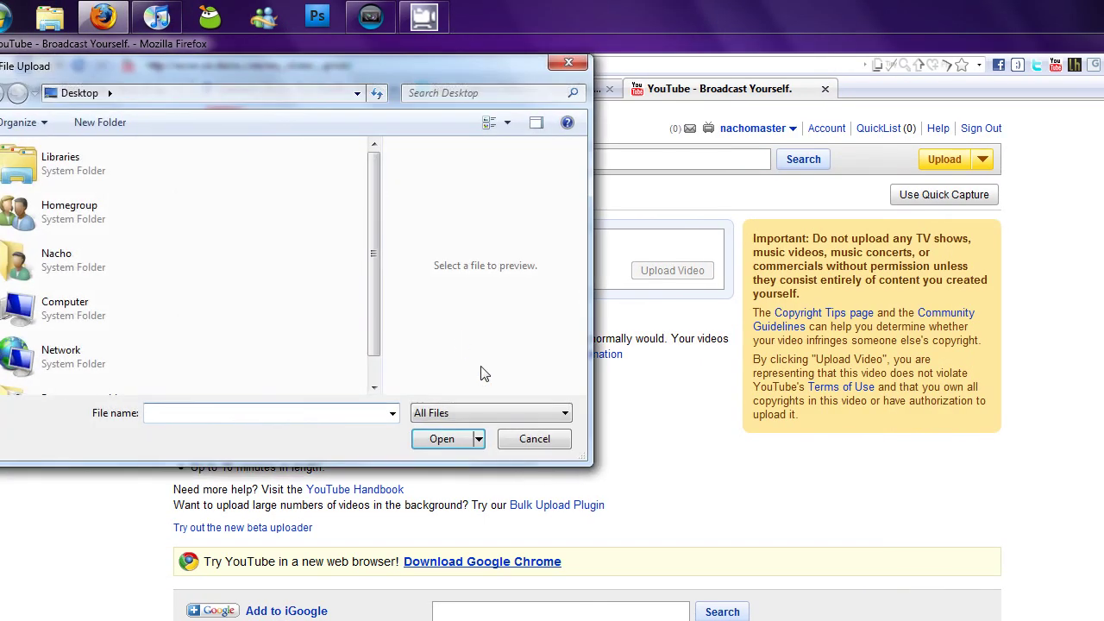
{"action": "left_click", "coordinate": [539, 441]}
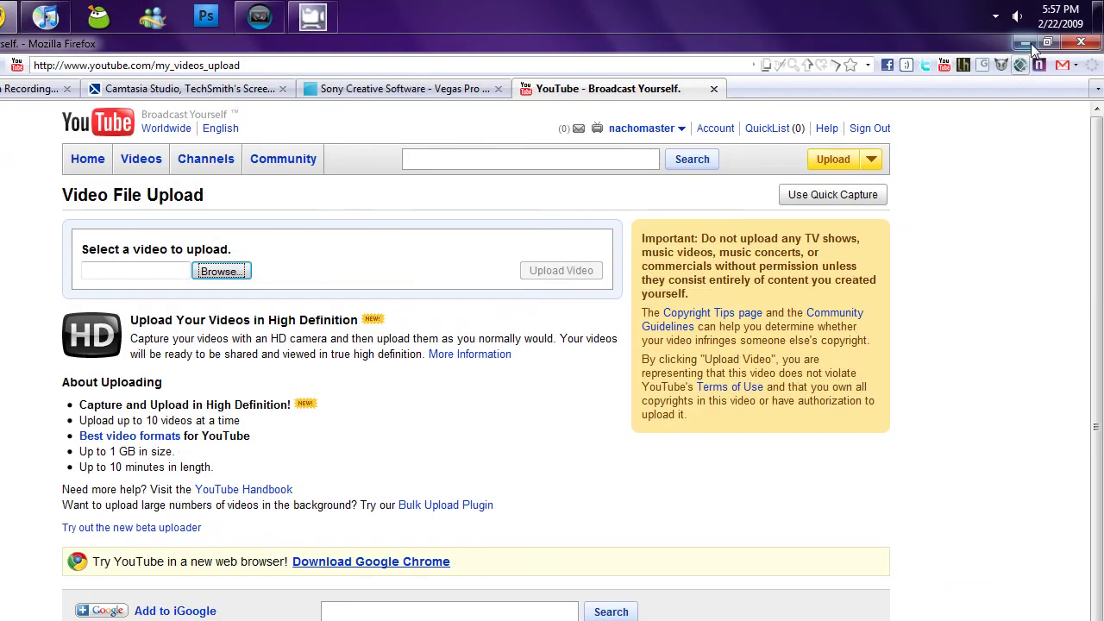
{"action": "left_click", "coordinate": [1024, 42]}
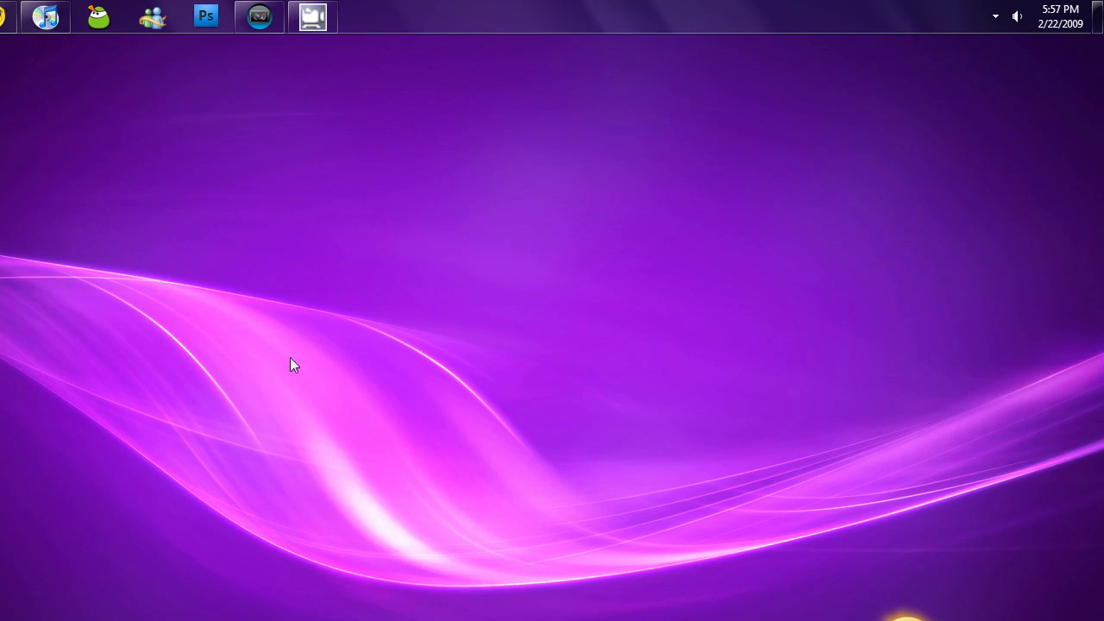